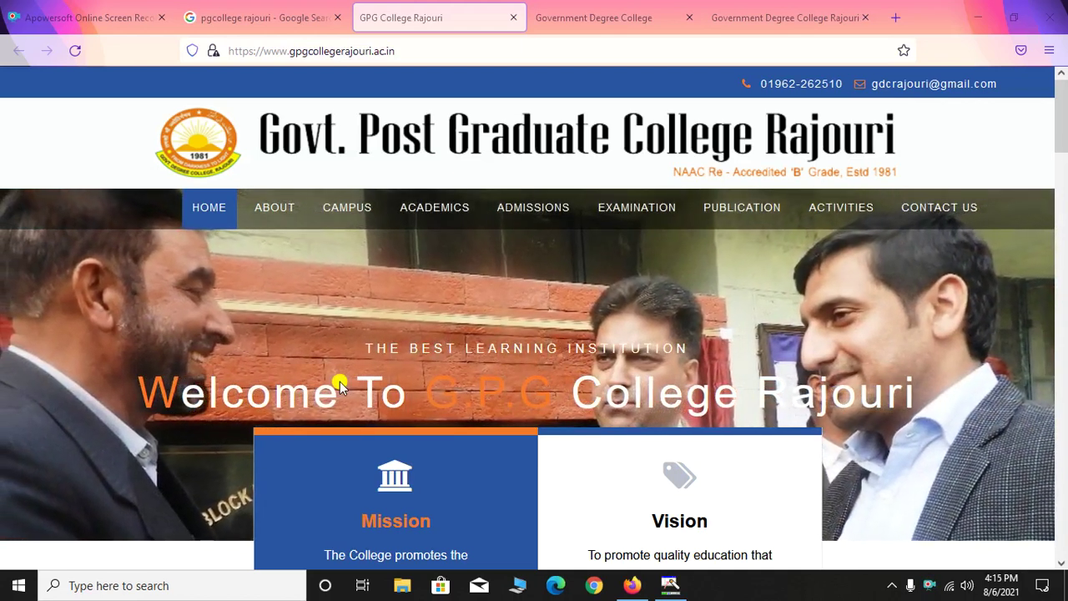
Review the Google results for "pgcollege rajouri" and locate the GPG College Rajouri website entry
click(257, 18)
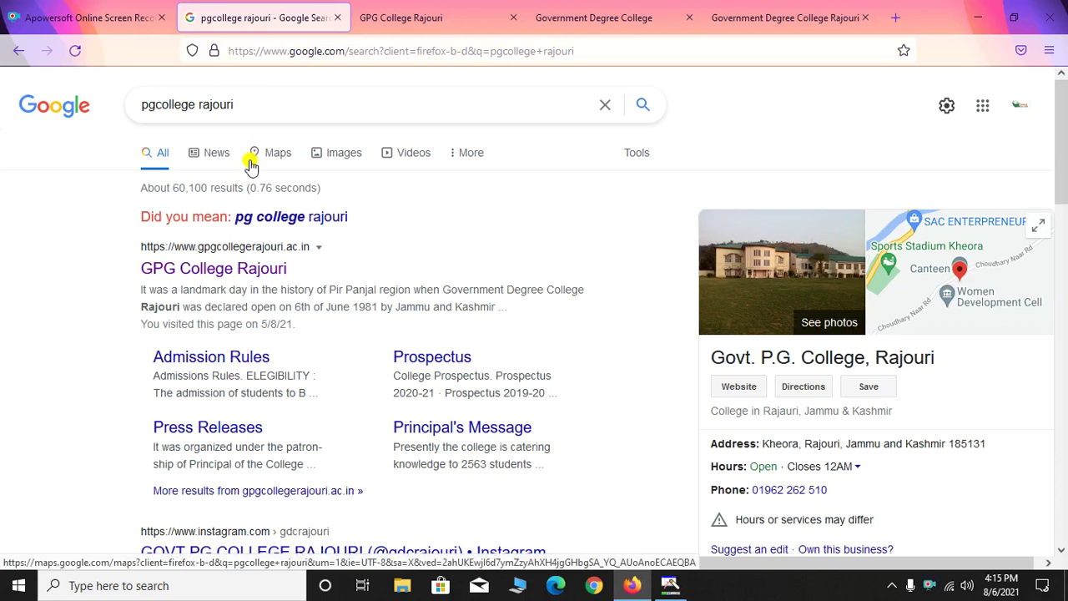
click(254, 108)
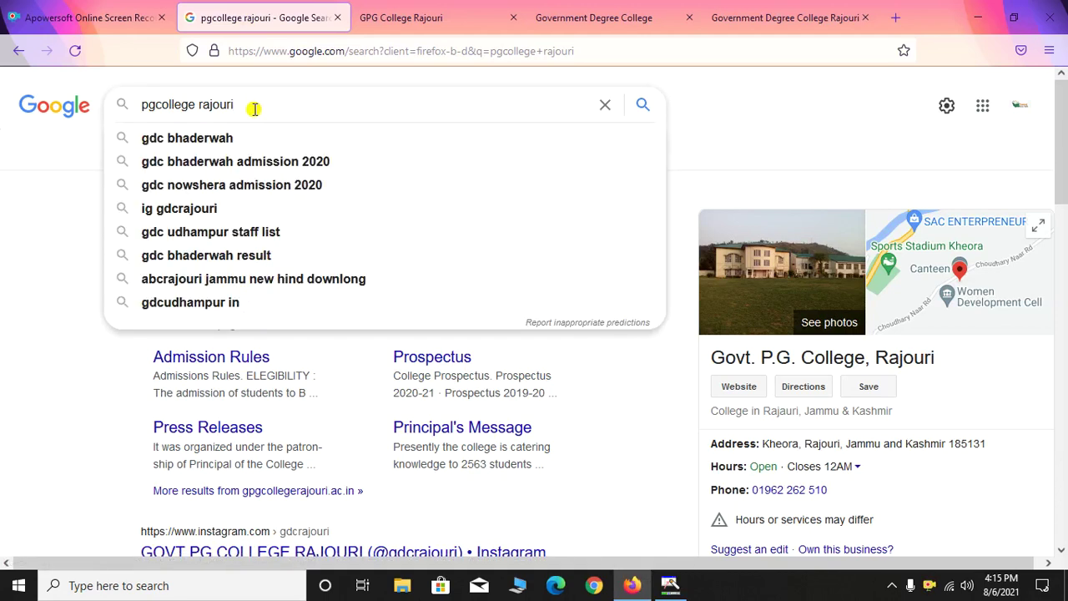
drag(202, 105, 141, 105)
click(74, 164)
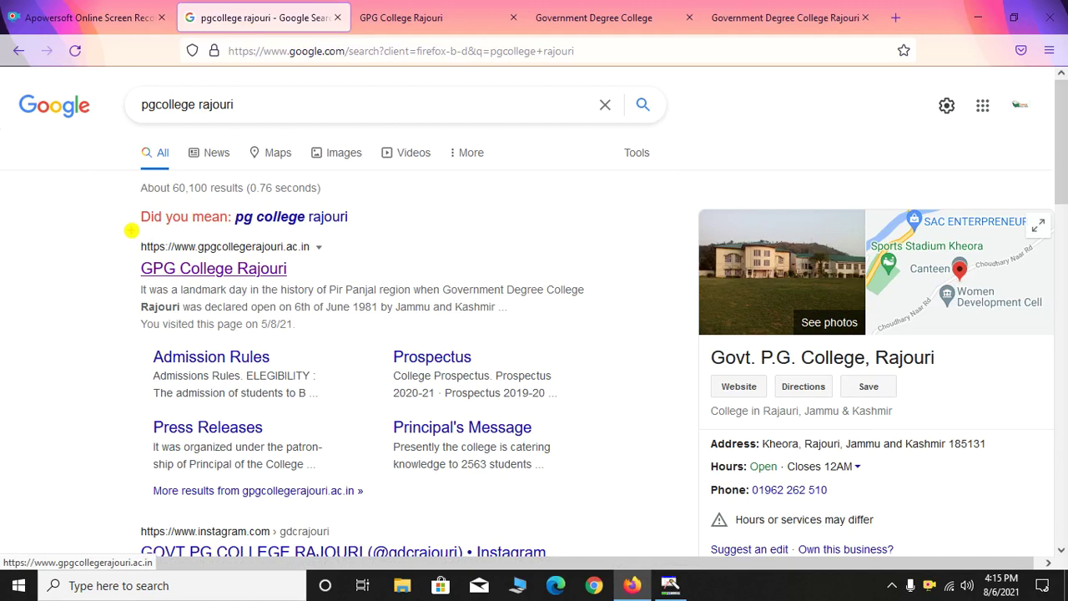
drag(142, 246, 331, 292)
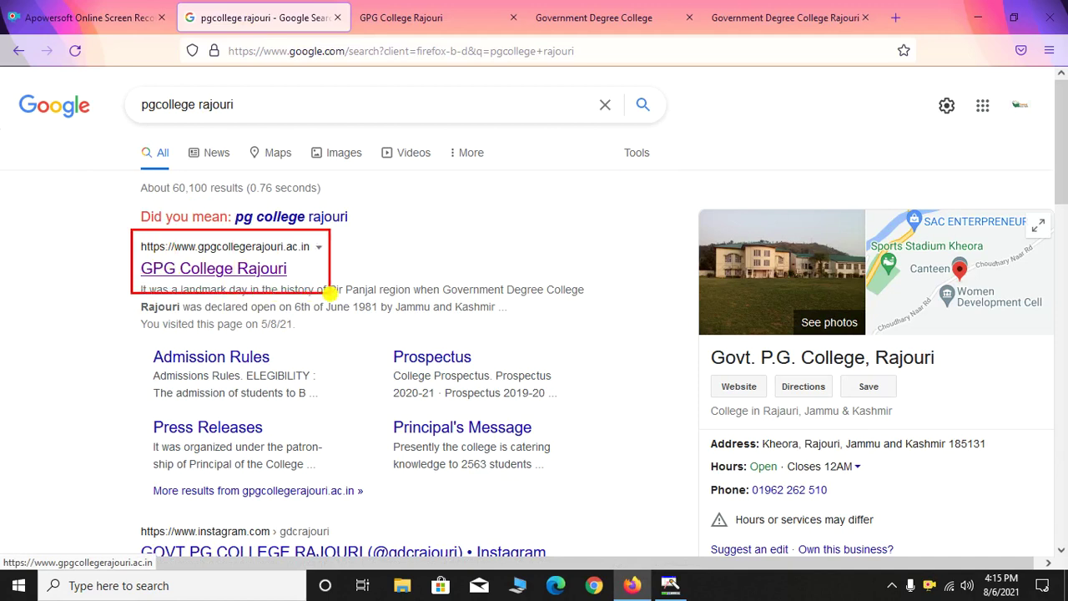
Go to the GPG College Rajouri homepage and locate the Online Admission link for the SEMESTER-I application form
click(399, 18)
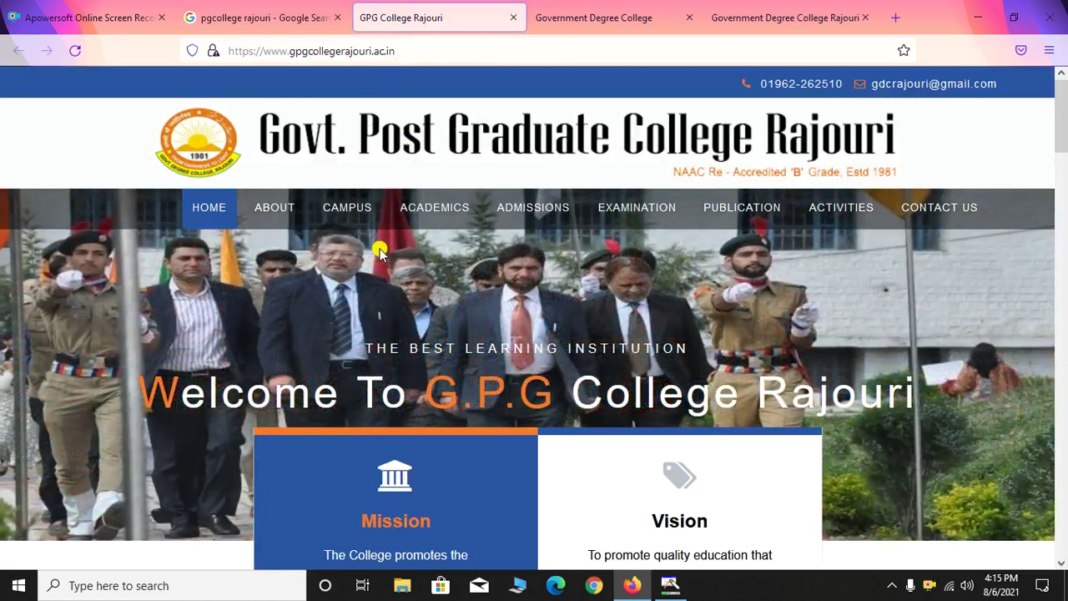
scroll(380, 252, down, 5)
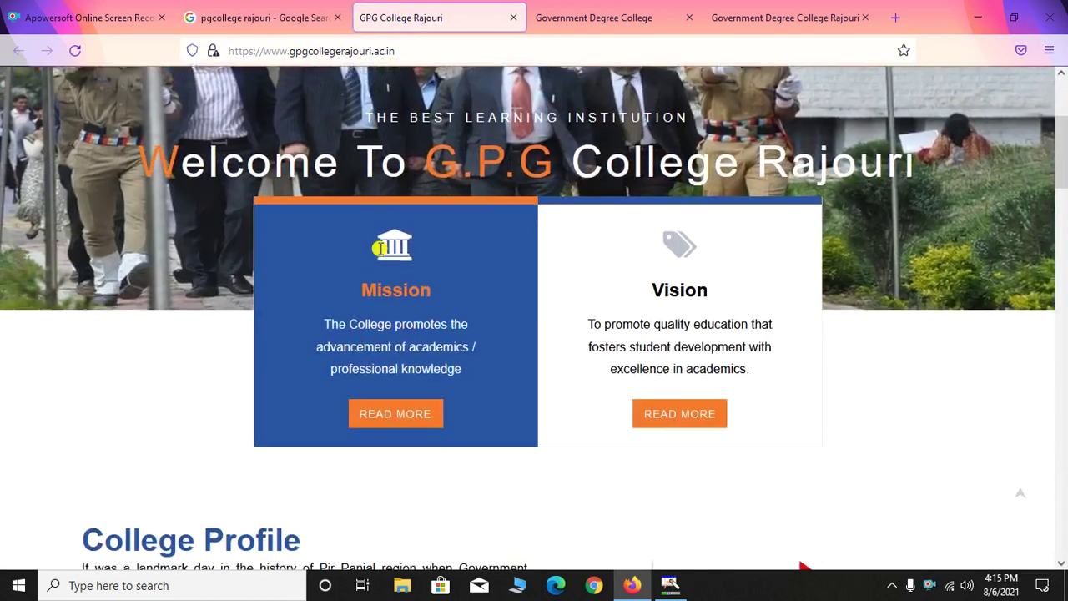
scroll(380, 252, down, 3)
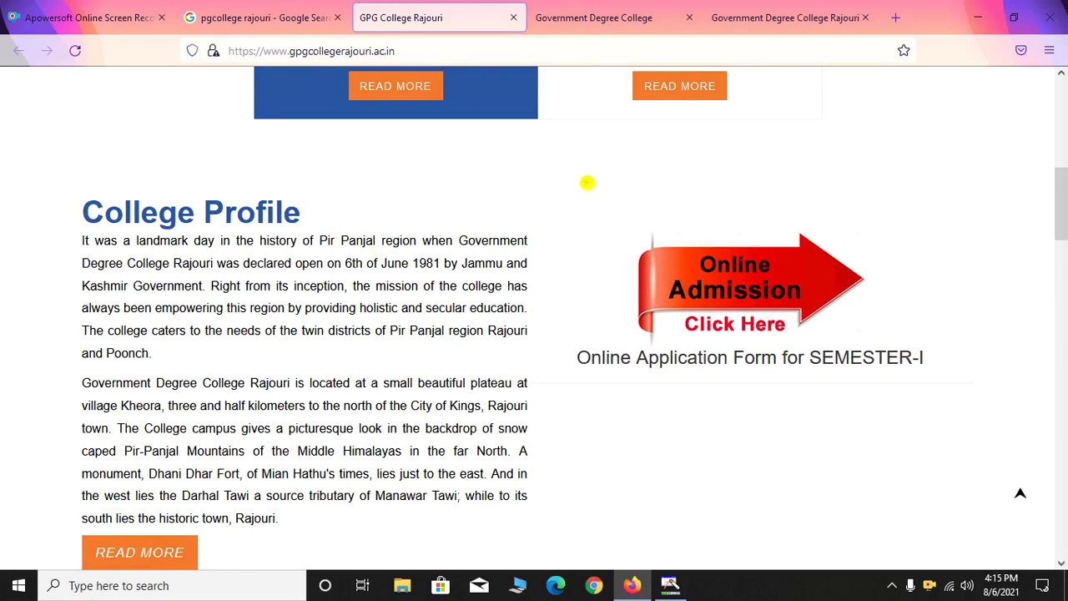
mouse_move(556, 176)
mouse_down()
mouse_move(585, 308)
mouse_move(801, 422)
mouse_move(990, 393)
mouse_up()
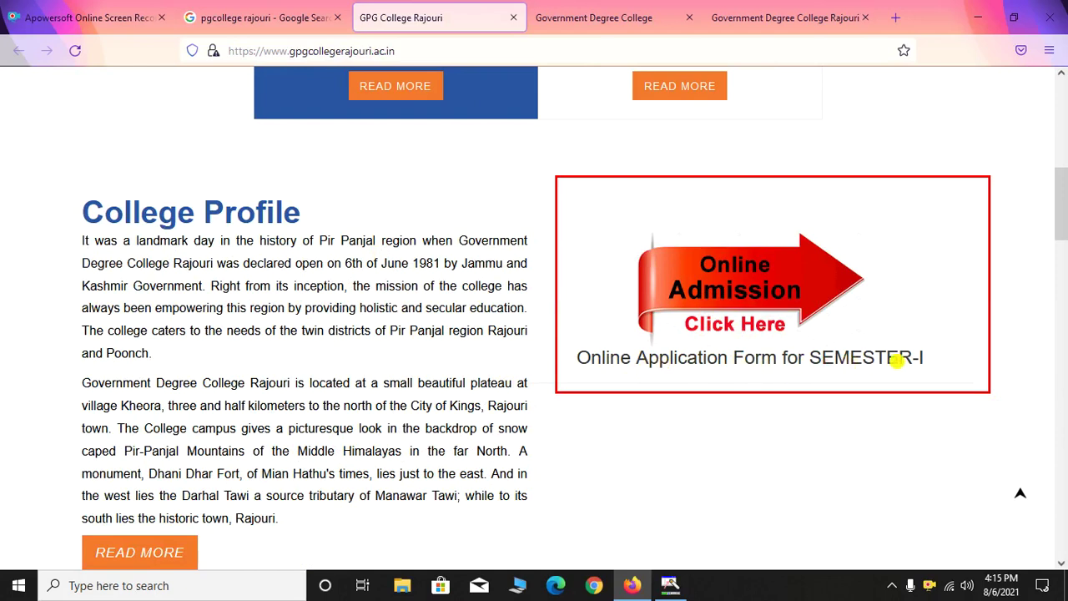
key(Escape)
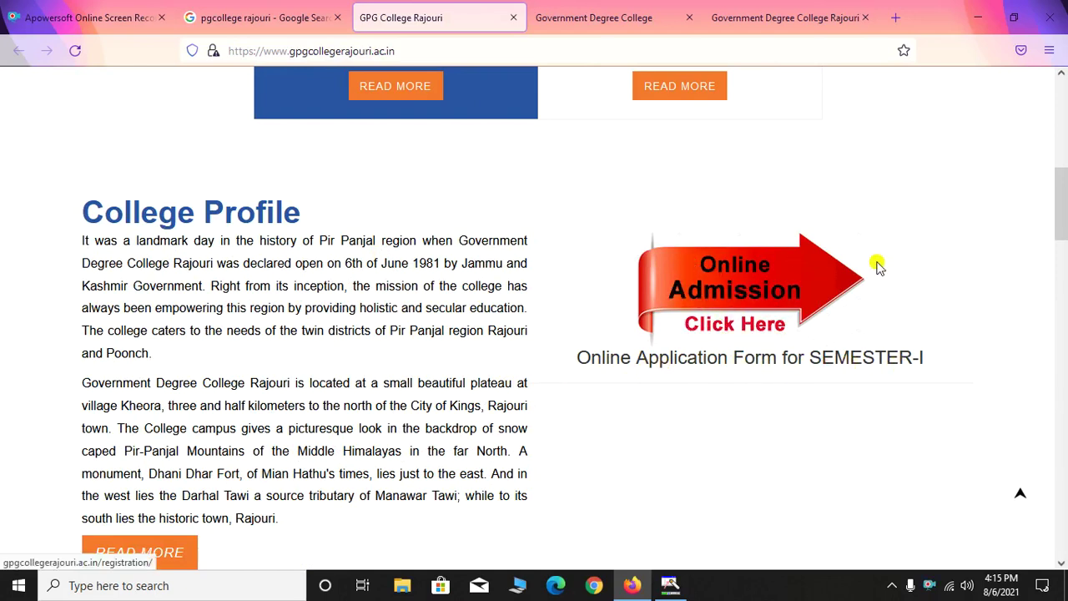
Go to the college's registration page and read the steps for submitting the online application form
click(629, 19)
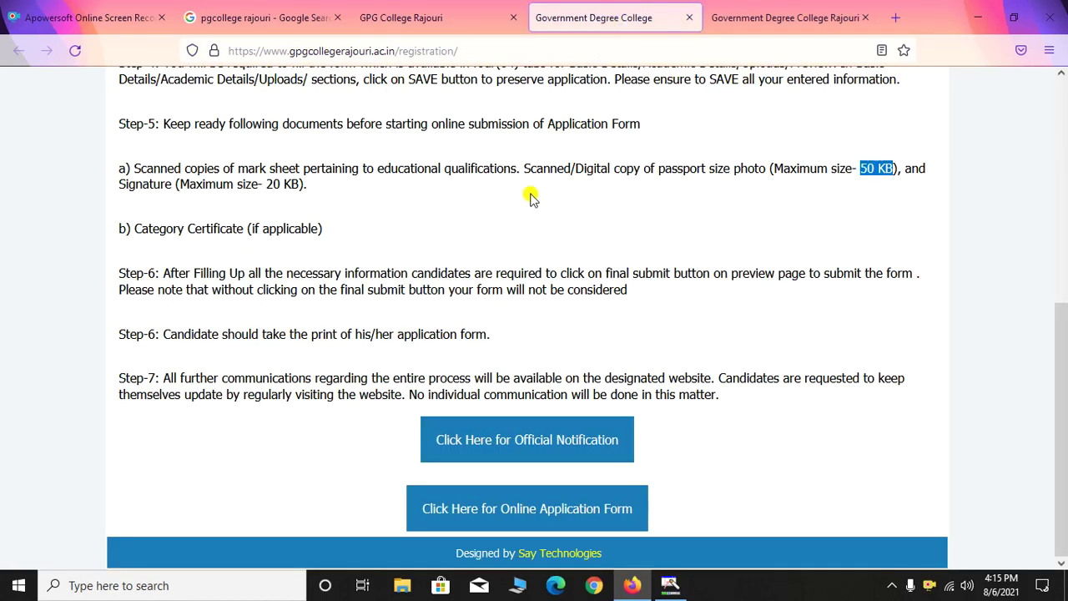
scroll(531, 197, up, 5)
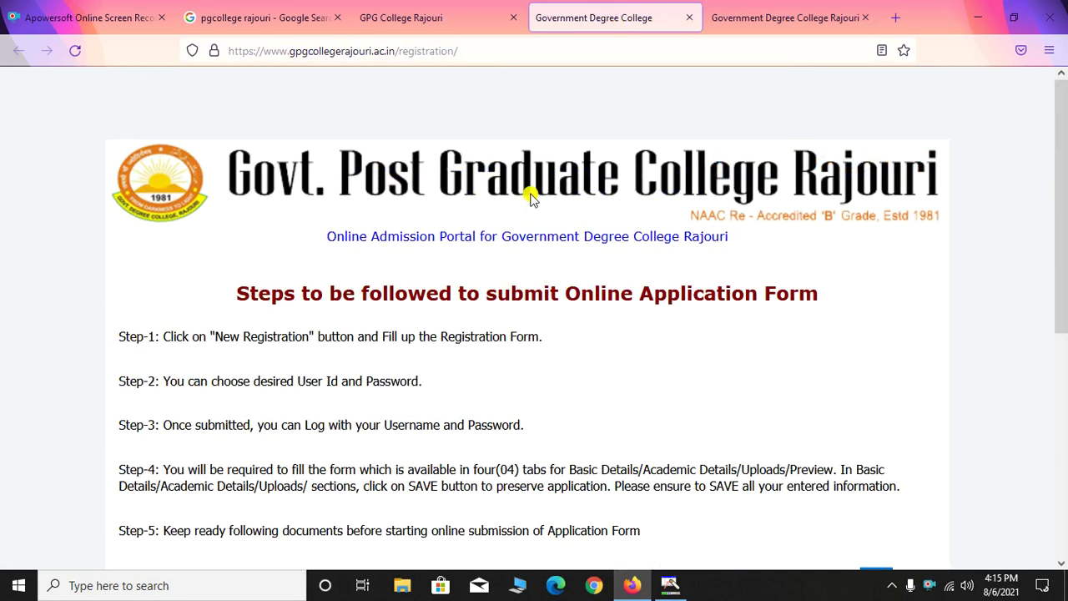
scroll(531, 198, down, 2)
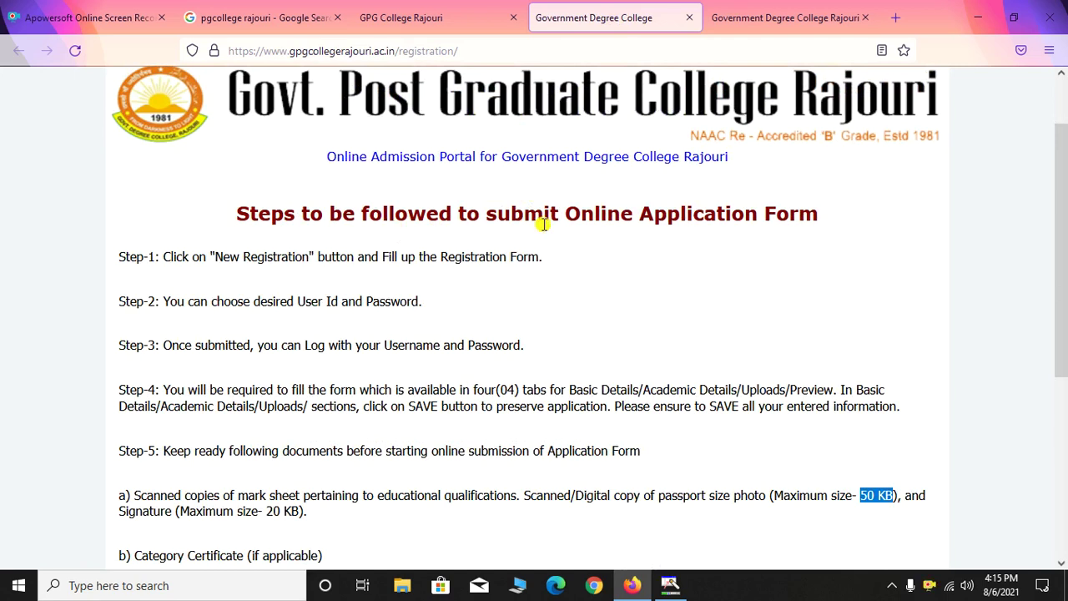
scroll(512, 303, down, 4)
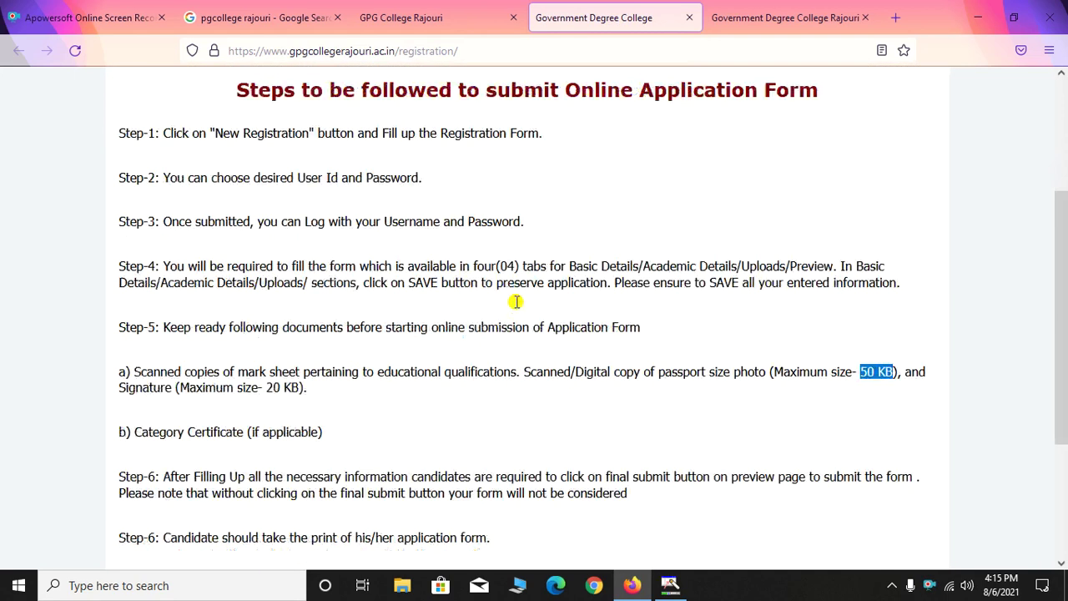
drag(232, 98, 342, 315)
scroll(314, 334, down, 2)
click(342, 315)
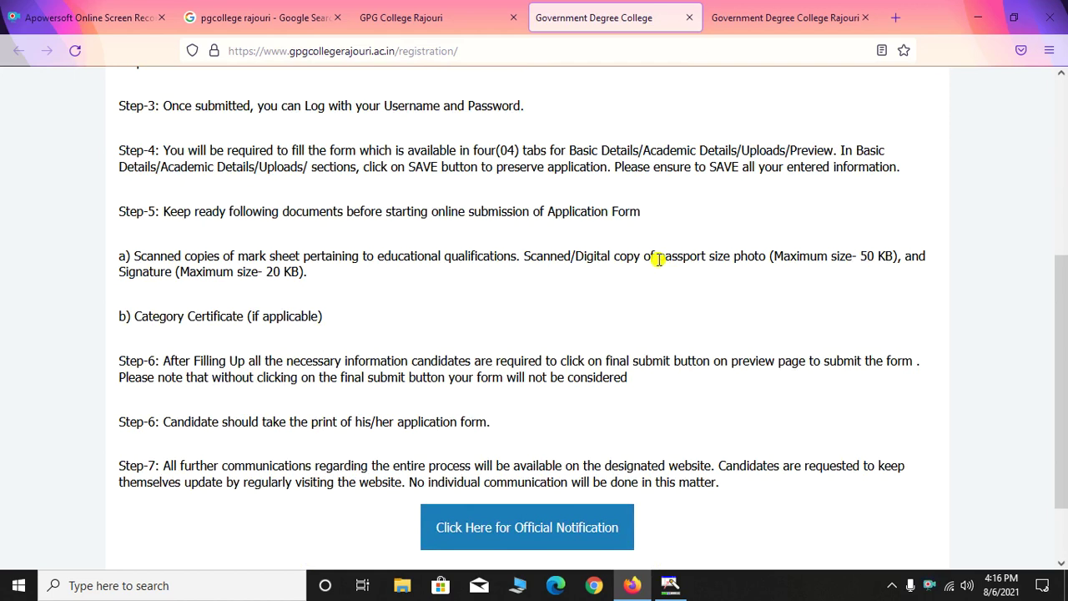
Highlight the maximum file sizes for the passport photo and the signature in the Step-5 document requirements
drag(659, 260, 890, 262)
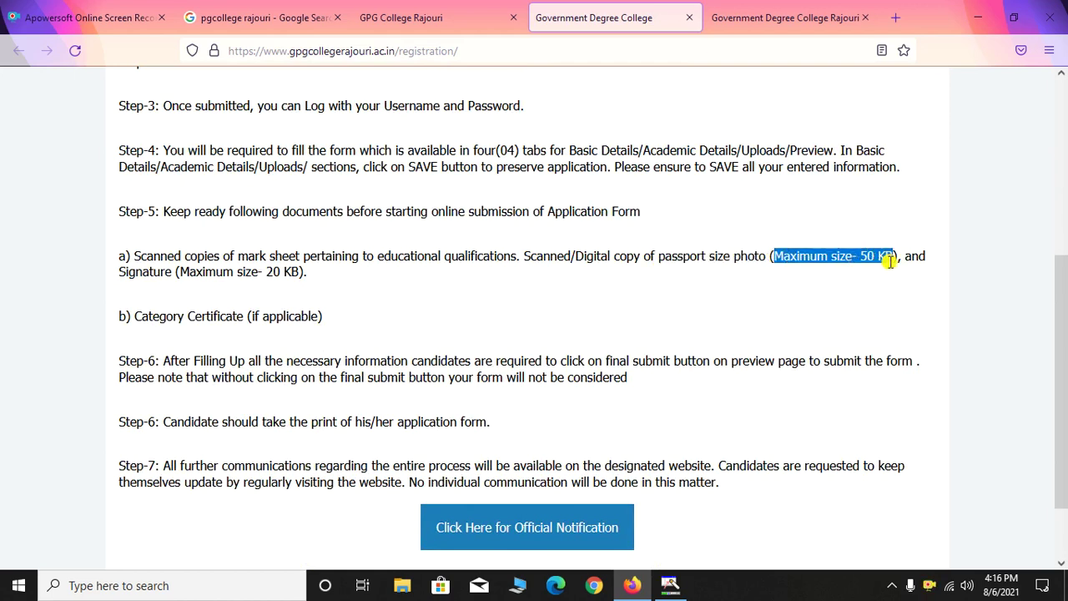
click(178, 273)
drag(177, 273, 298, 273)
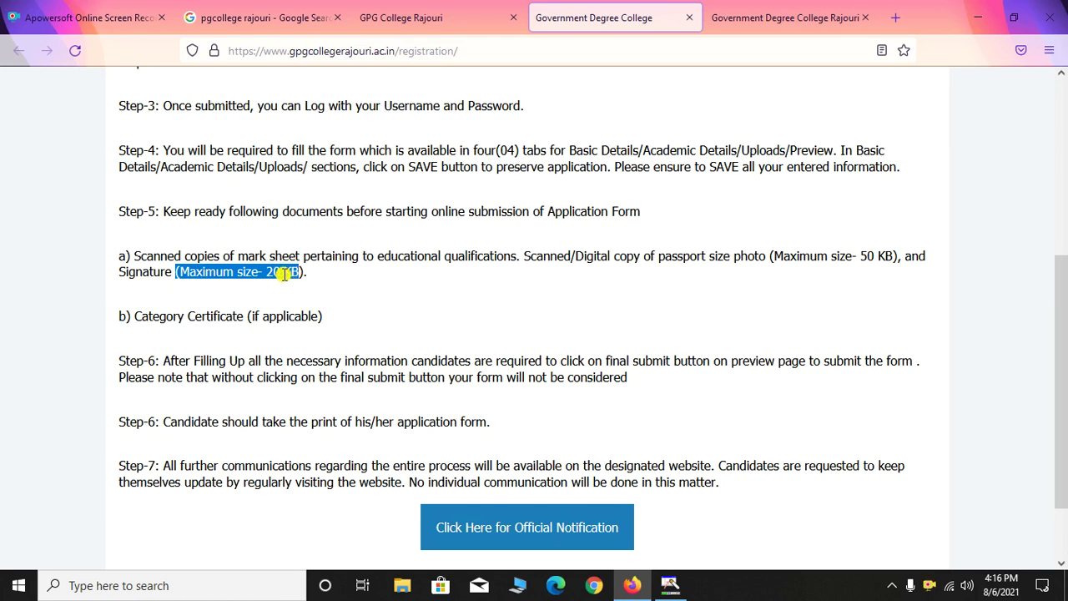
click(309, 281)
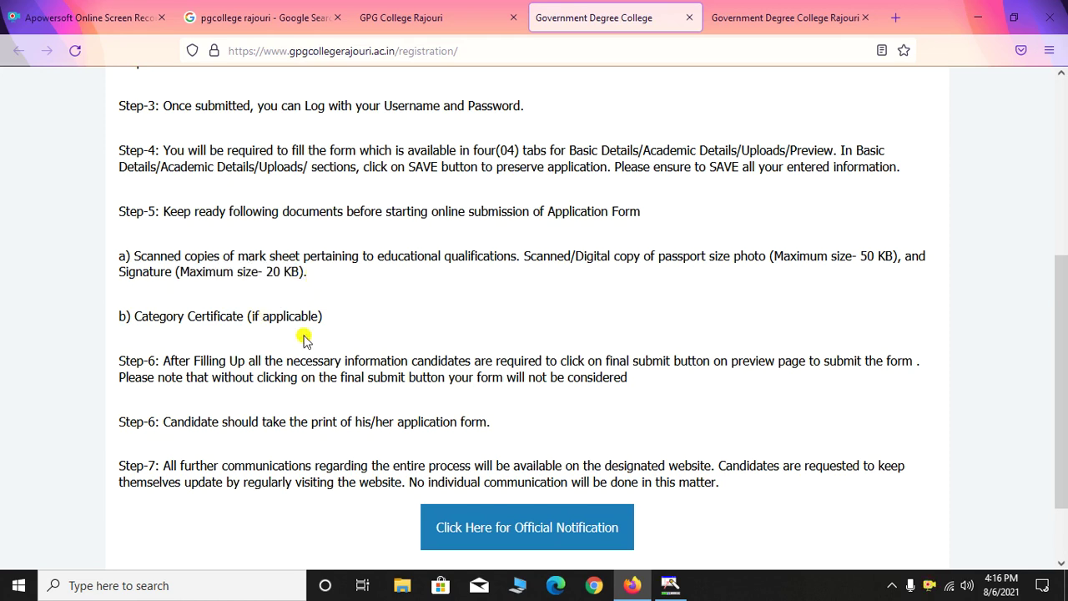
Locate the online application form link below the instructions and go to the admission portal's Registration Login page
scroll(305, 338, down, 2)
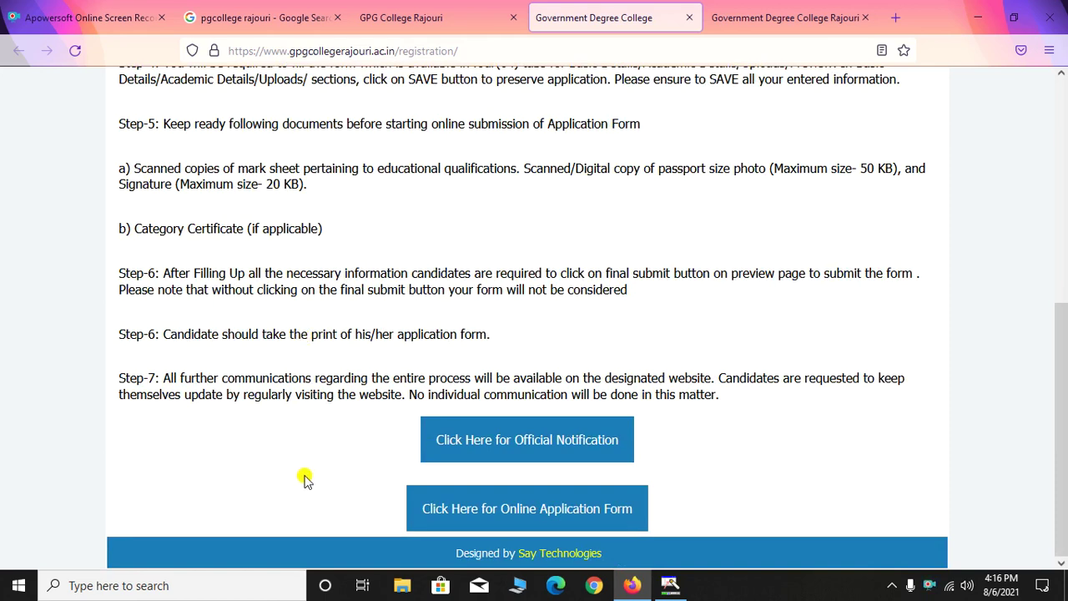
mouse_move(401, 473)
mouse_down()
mouse_move(524, 542)
mouse_move(659, 539)
mouse_up()
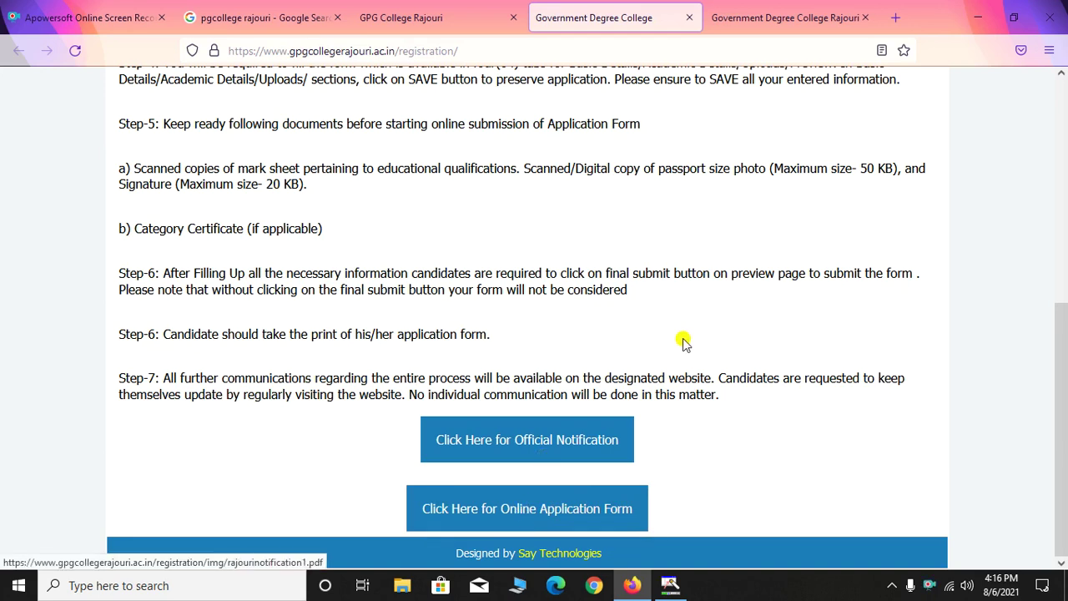
click(763, 21)
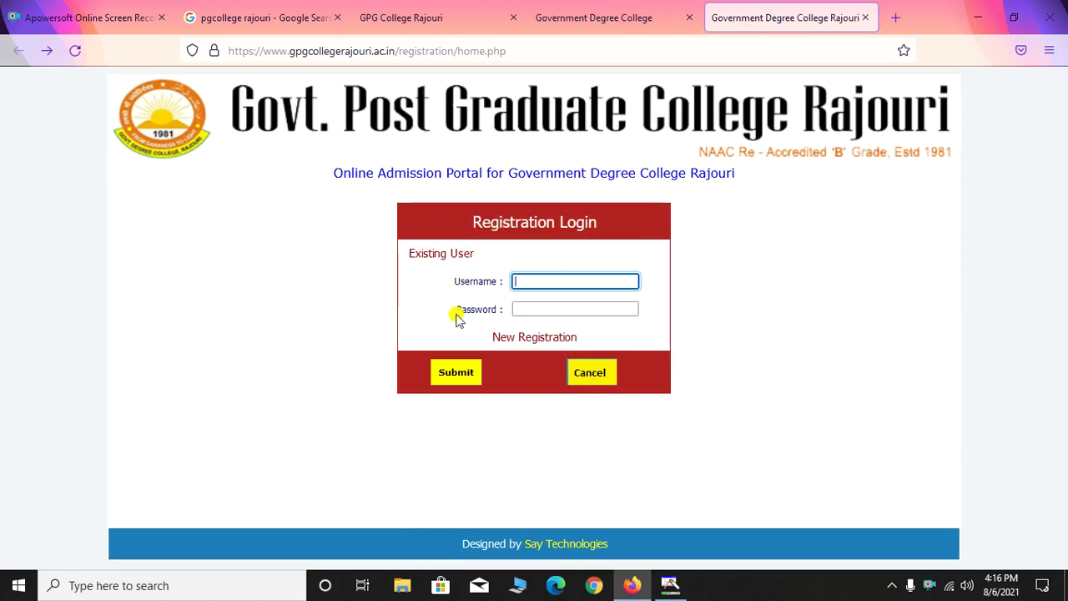
Open the New Registration form from the login page and set the stream to Arts Stream
mouse_move(488, 325)
mouse_down()
mouse_move(518, 351)
mouse_move(587, 352)
mouse_up()
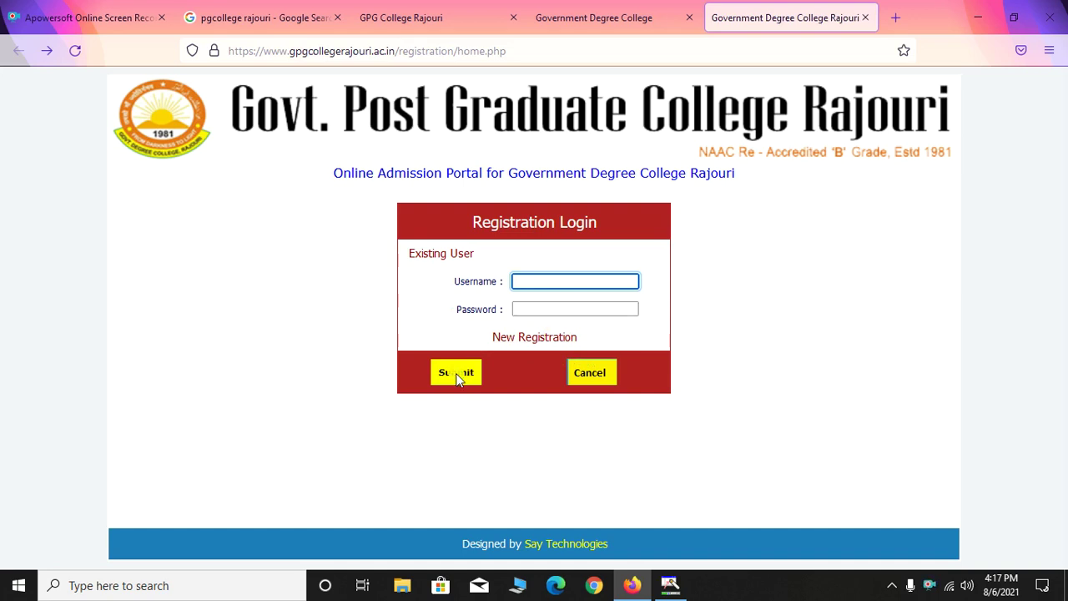
click(504, 340)
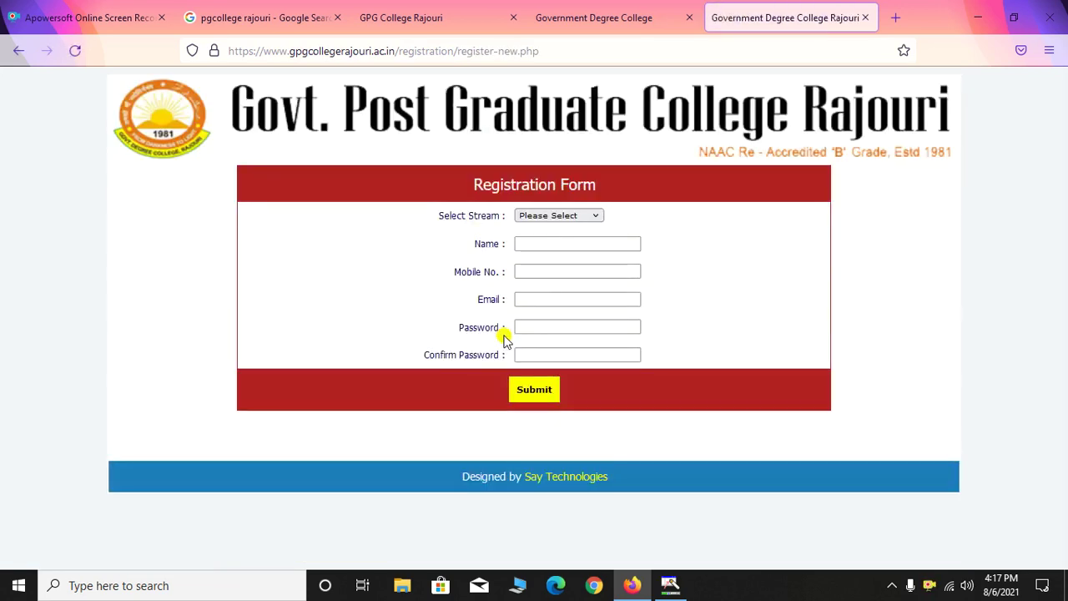
click(543, 220)
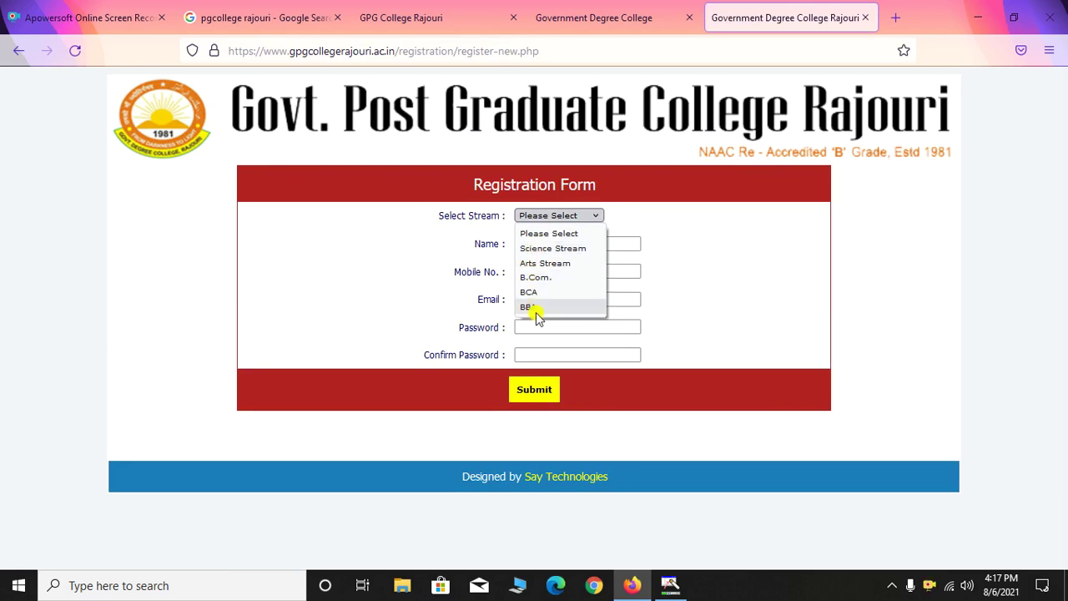
click(531, 262)
Review the registration form's name, mobile number, email, password and confirm password fields and its Submit option
click(530, 244)
click(530, 244)
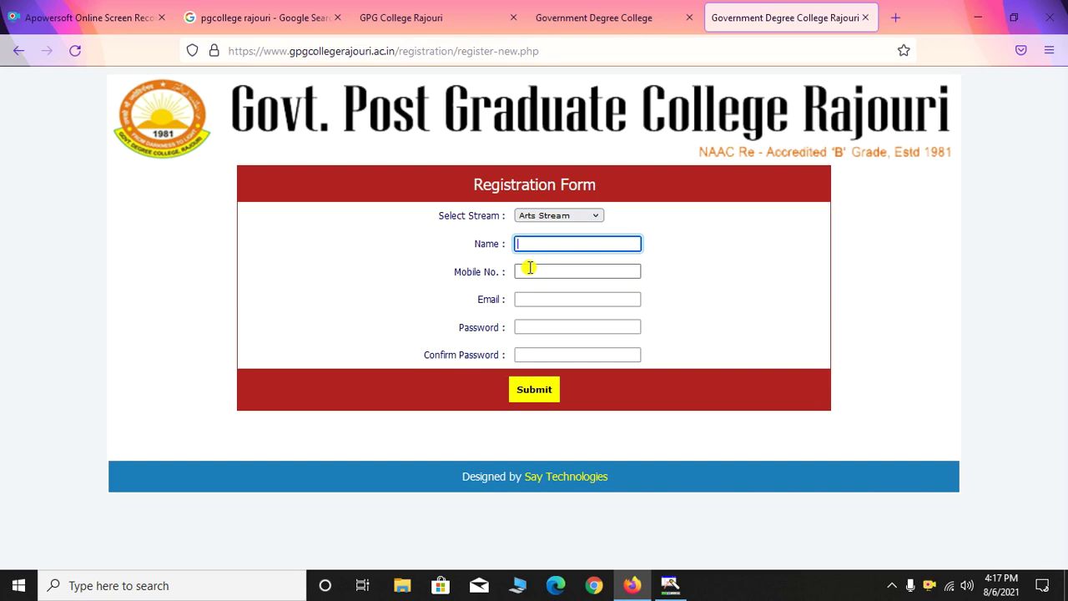
click(520, 271)
mouse_move(507, 260)
mouse_down()
mouse_move(651, 292)
mouse_move(655, 283)
mouse_up()
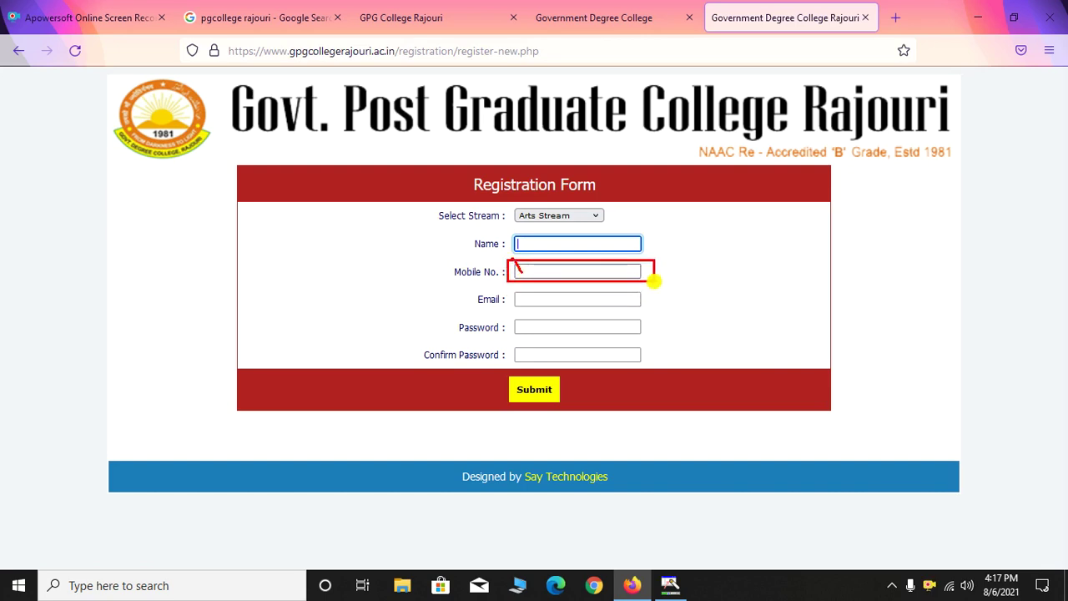
mouse_move(510, 291)
mouse_down()
mouse_move(538, 307)
mouse_move(656, 311)
mouse_up()
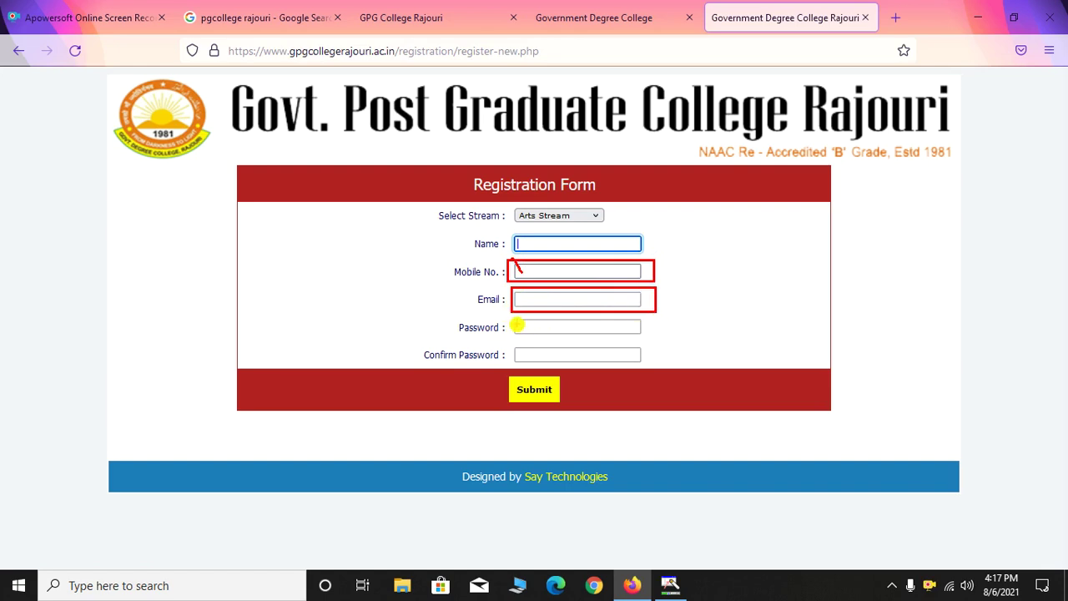
drag(509, 314, 651, 339)
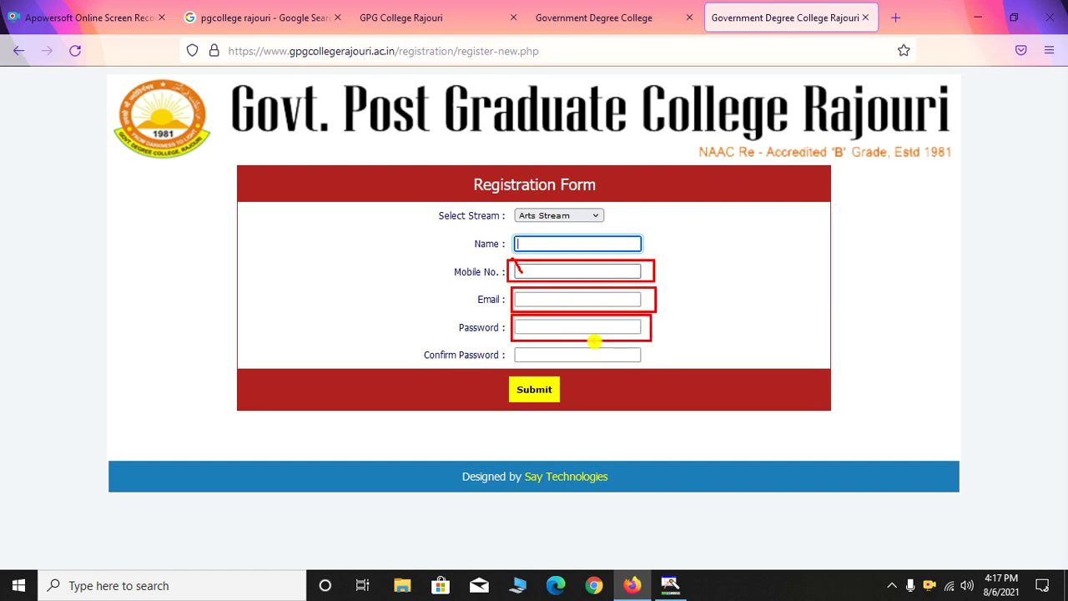
mouse_move(510, 341)
mouse_down()
mouse_move(524, 363)
mouse_move(651, 368)
mouse_up()
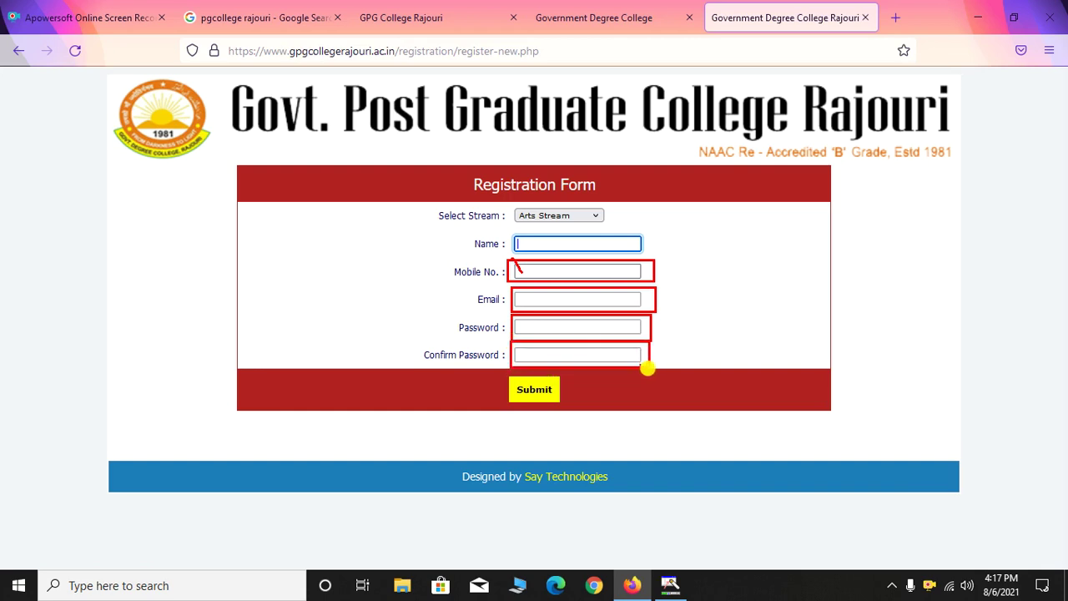
mouse_move(496, 365)
mouse_down()
mouse_move(518, 389)
mouse_move(571, 408)
mouse_up()
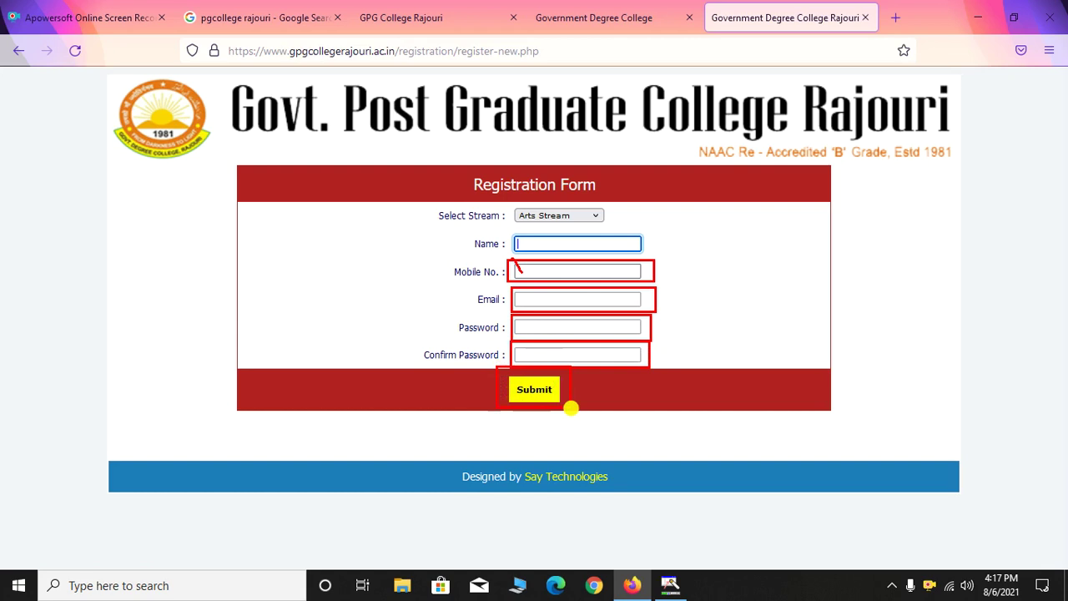
key(Escape)
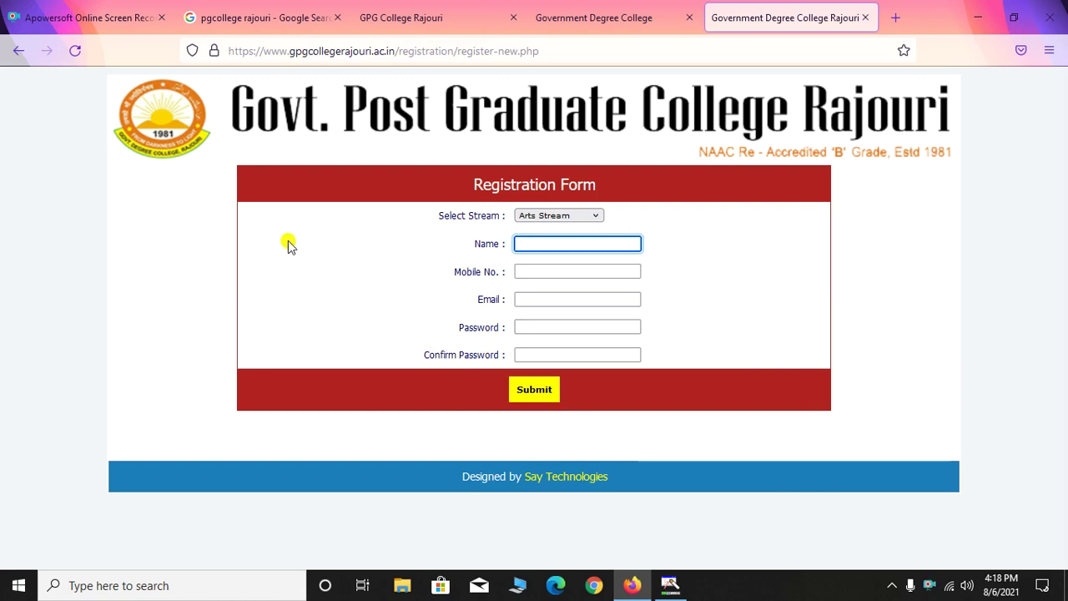
Return to the Registration Login page and log in with the account's username and password
click(17, 50)
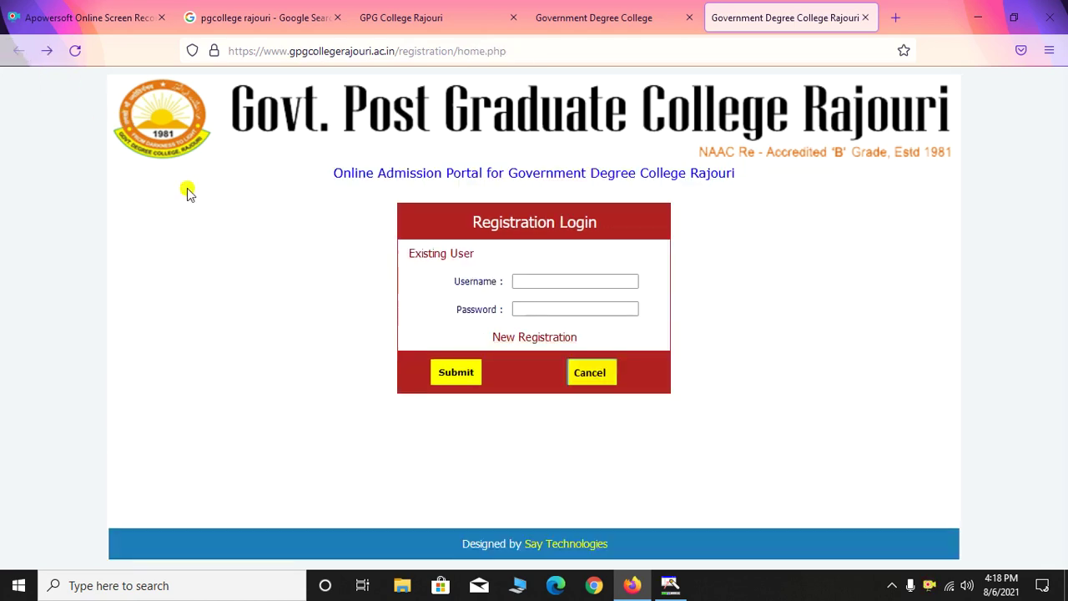
click(531, 284)
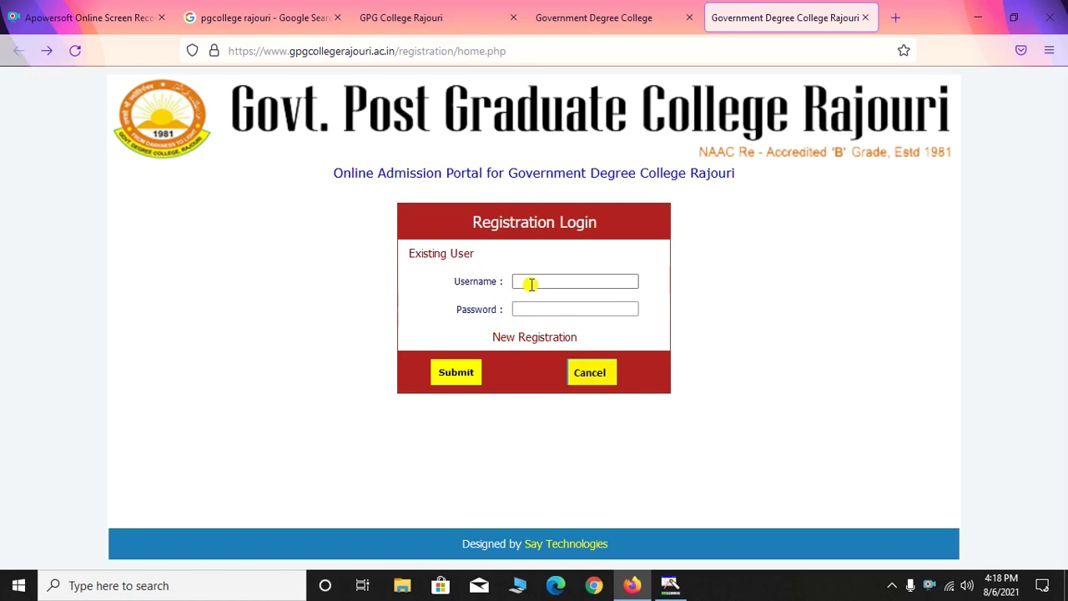
click(521, 305)
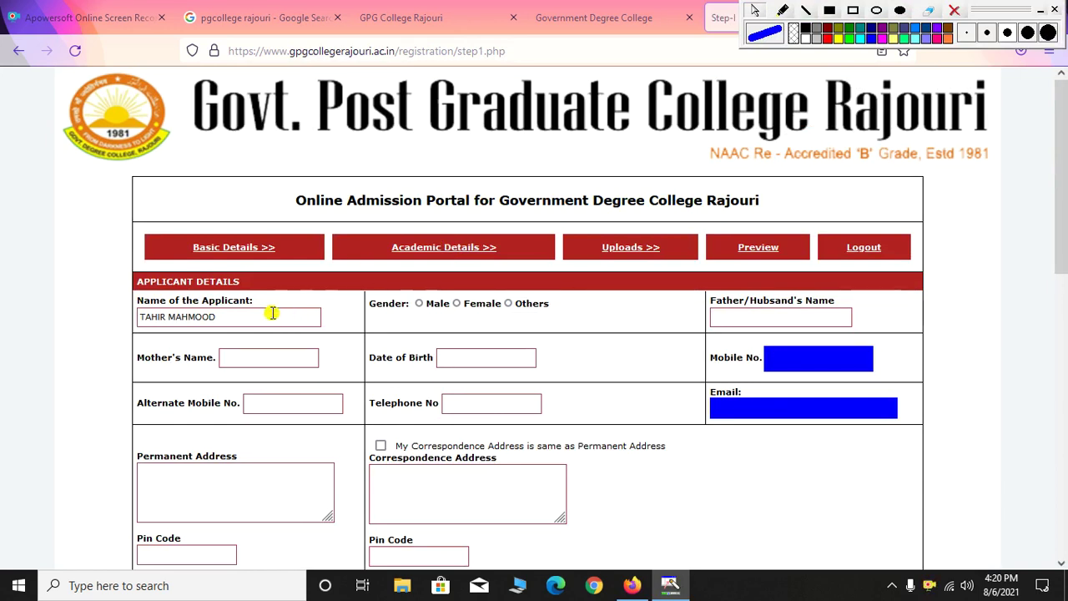
Set the applicant's gender to Male in the basic details and check the name, father's name and mother's name fields
drag(186, 247, 282, 253)
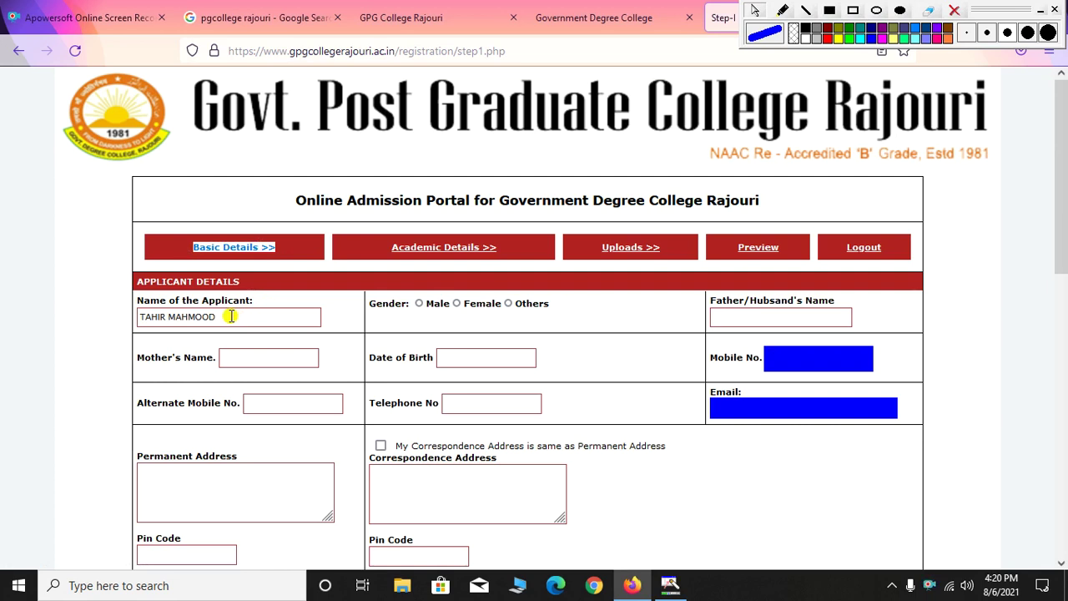
click(230, 316)
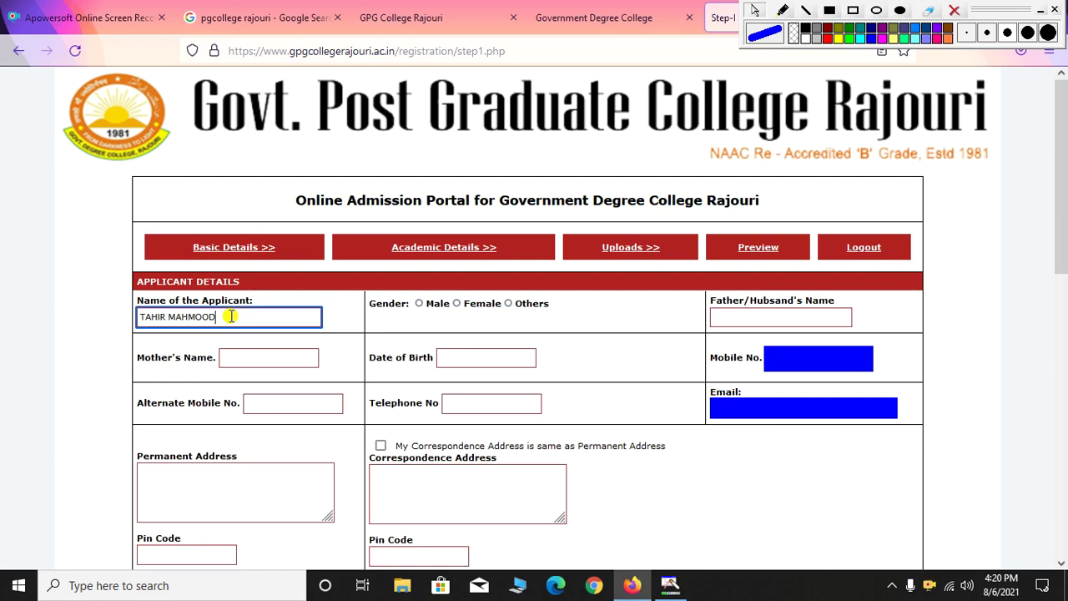
click(418, 304)
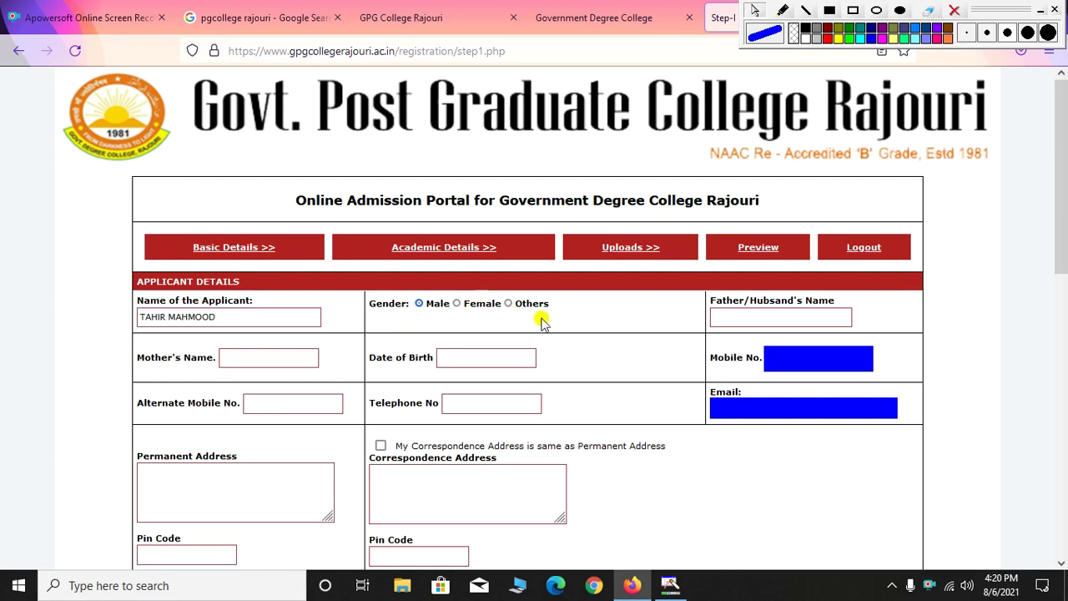
click(752, 320)
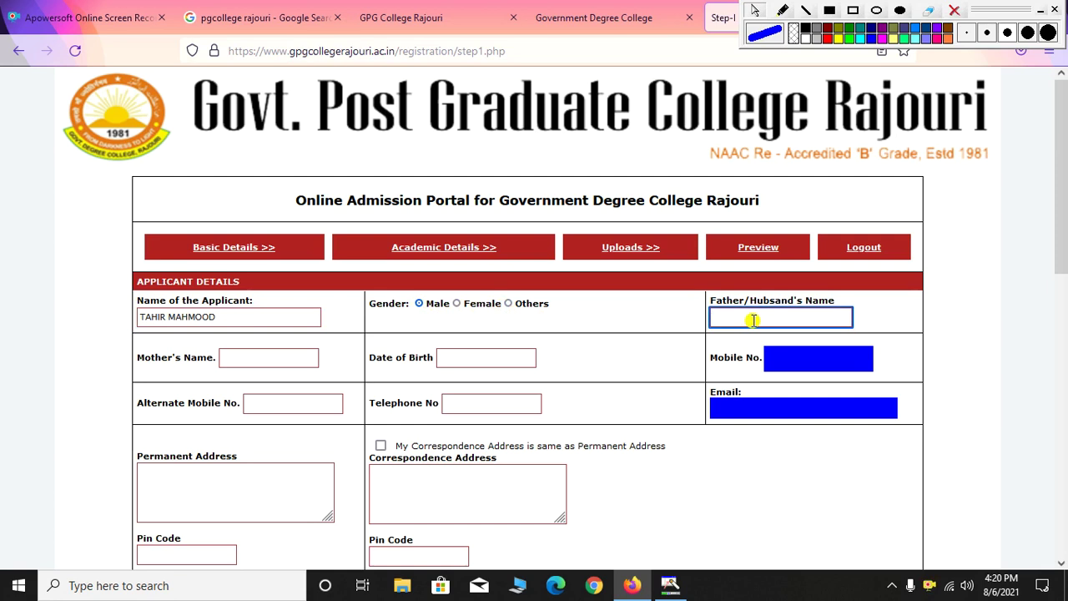
click(262, 359)
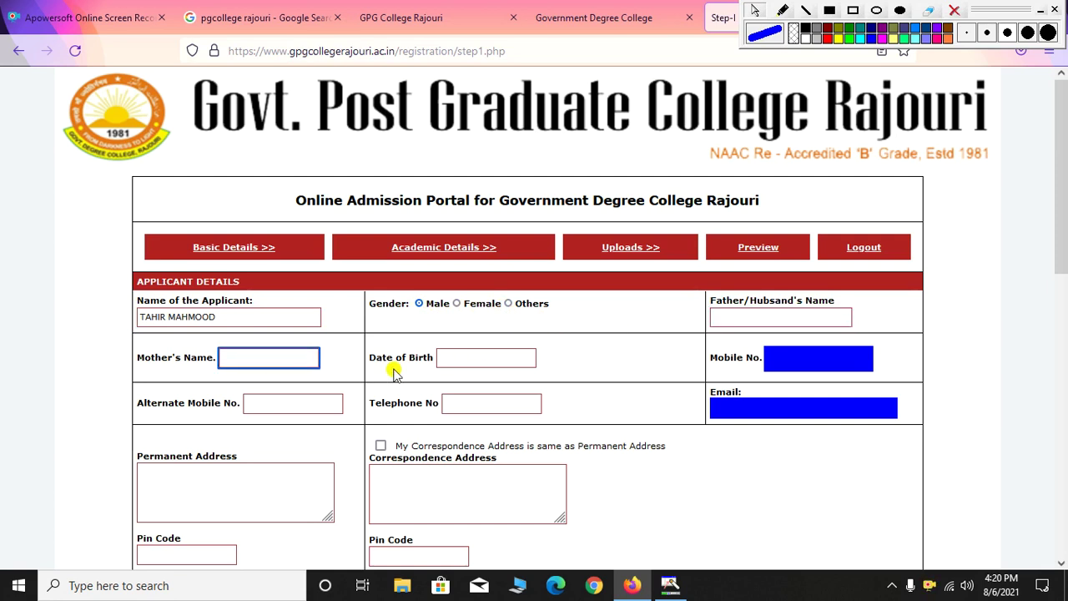
Pick the applicant's year and day of birth in the Date of Birth calendar
click(458, 358)
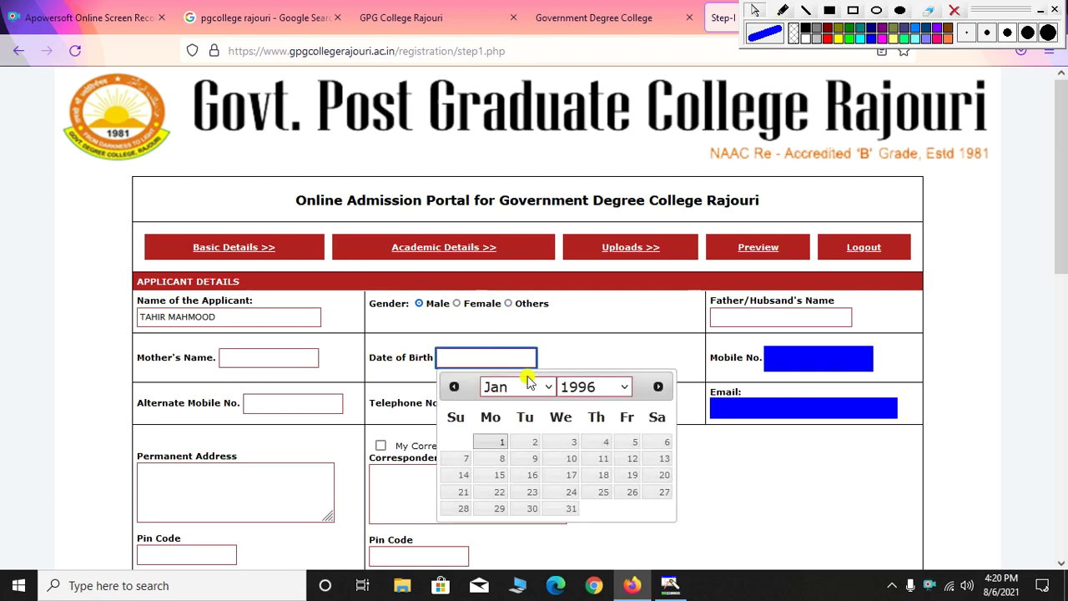
click(573, 384)
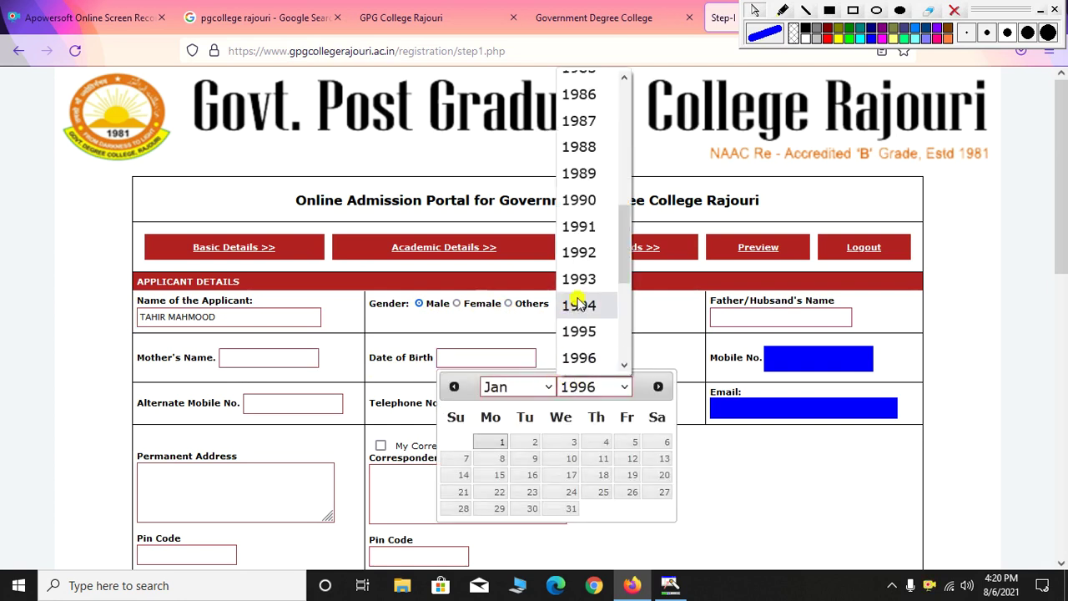
scroll(575, 322, down, 3)
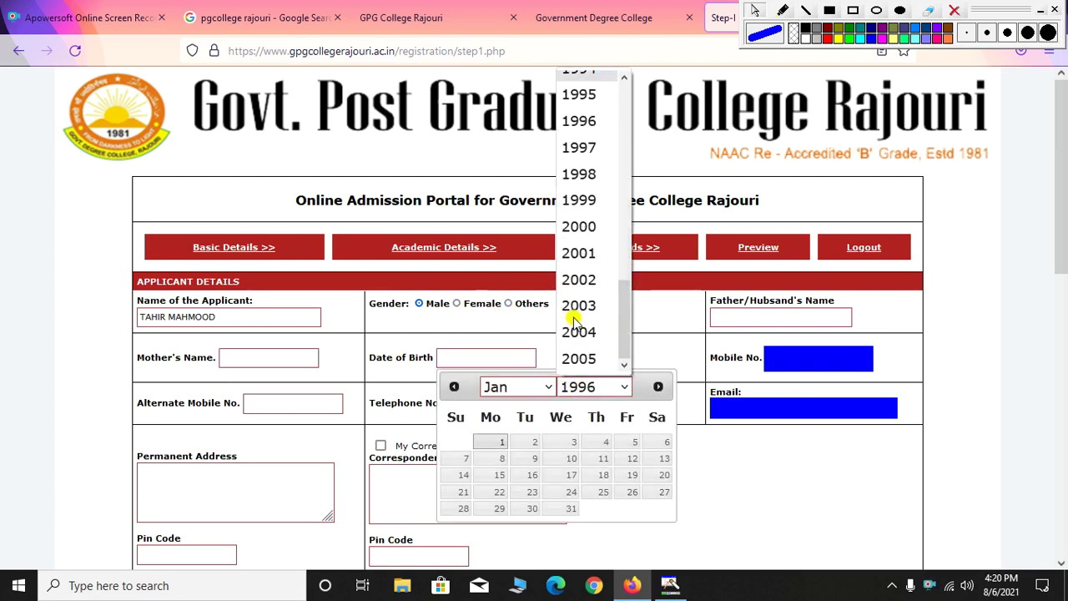
click(579, 253)
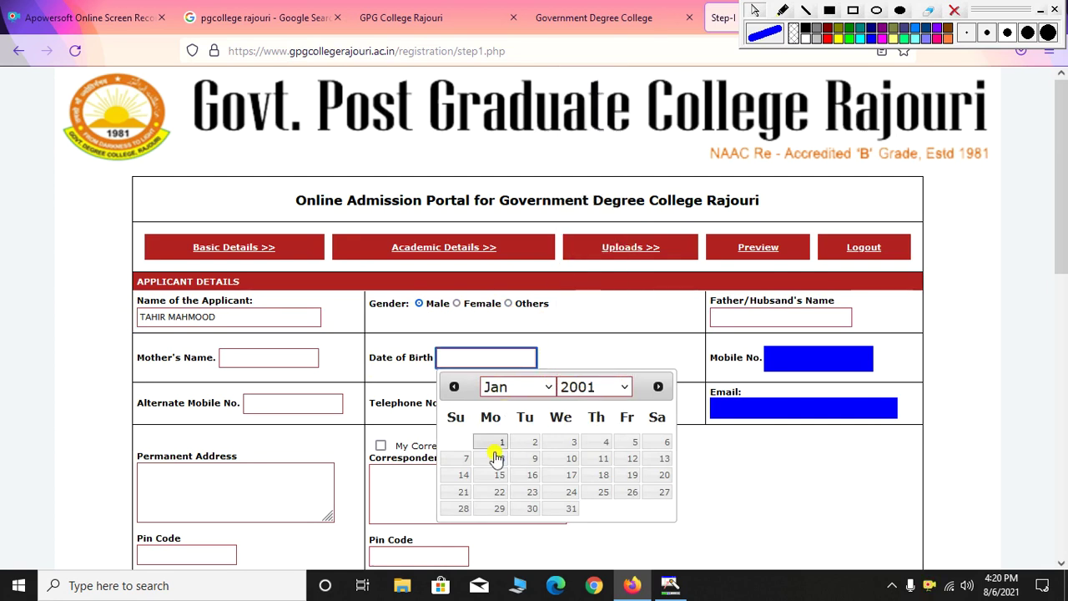
click(559, 462)
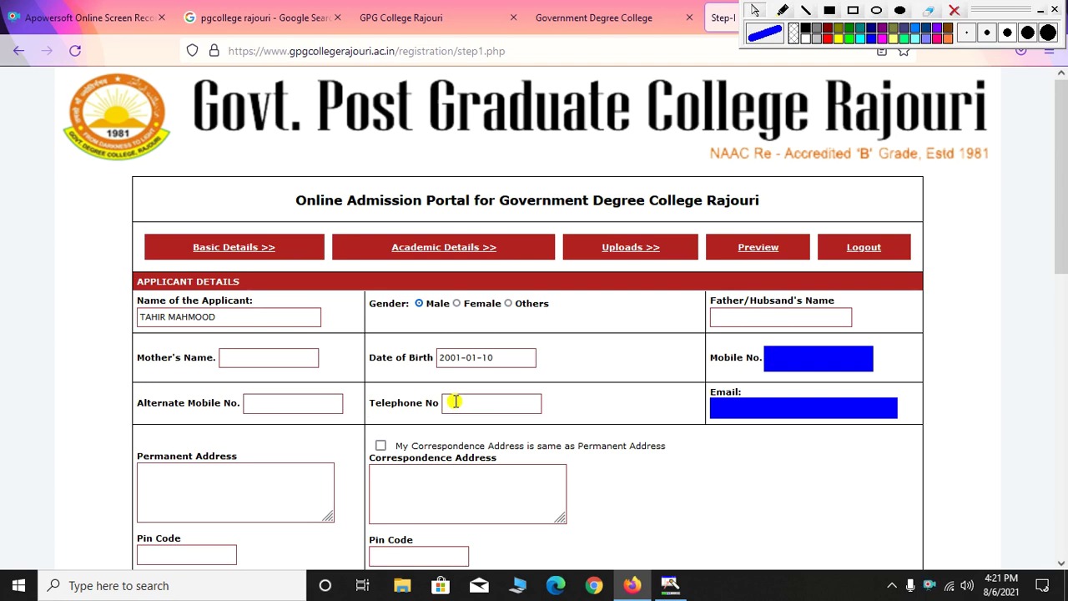
Examine the permanent address, pin code, tehsil and district fields and the option to use the same address for correspondence
scroll(455, 402, down, 4)
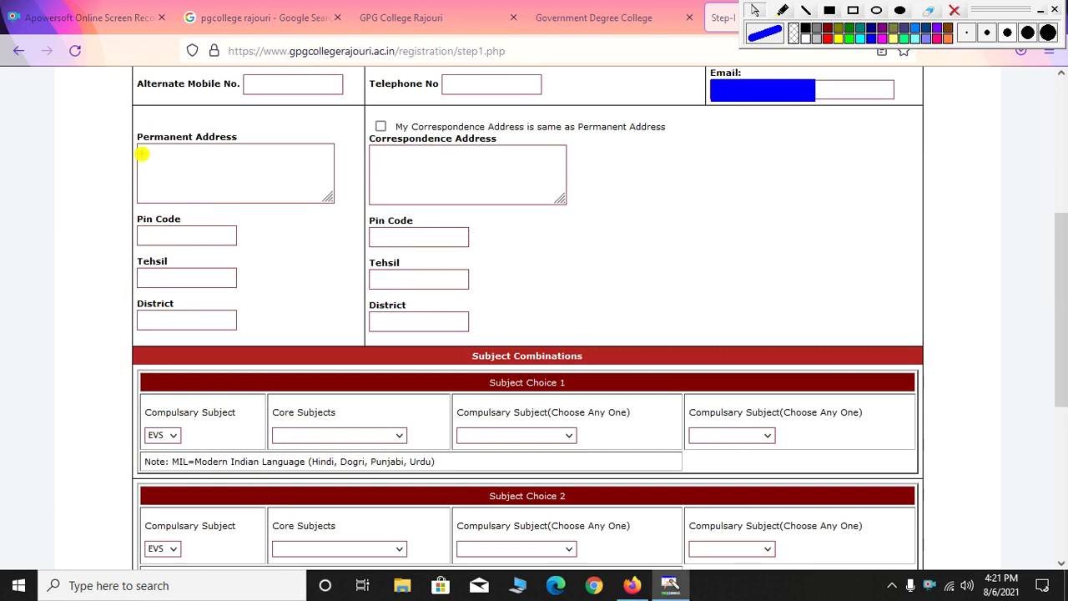
mouse_move(137, 130)
mouse_down()
mouse_move(218, 183)
mouse_move(342, 212)
mouse_up()
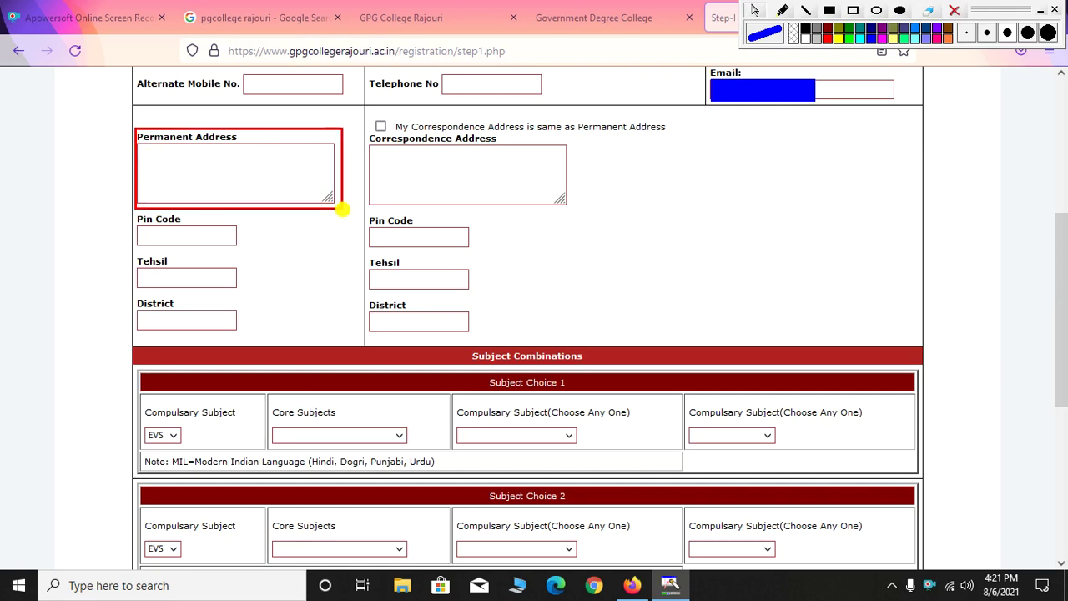
mouse_move(139, 220)
mouse_down()
mouse_move(192, 242)
mouse_move(275, 251)
mouse_up()
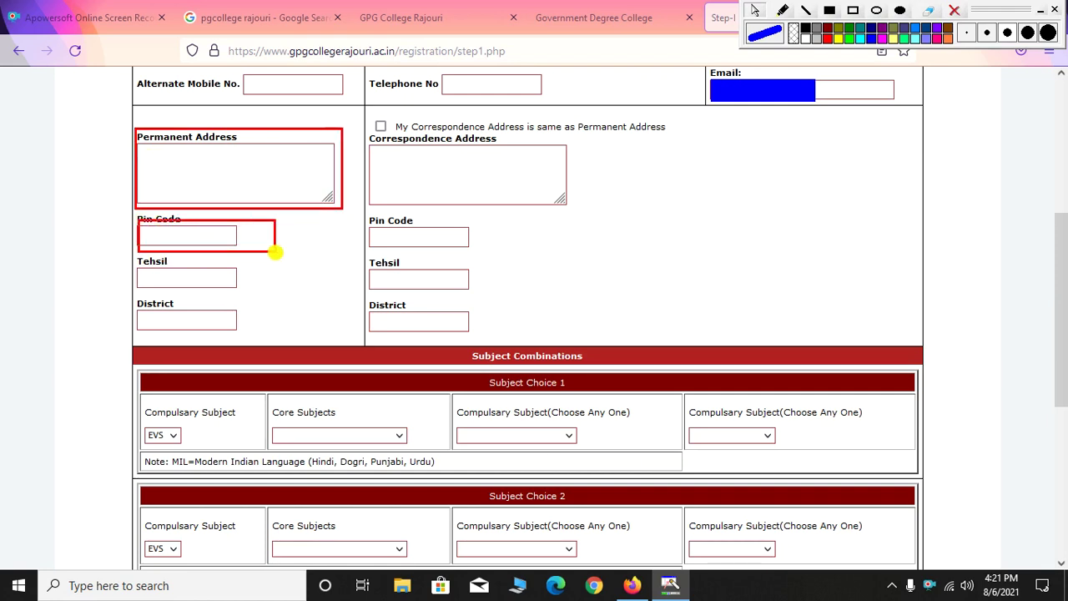
mouse_move(133, 260)
mouse_down()
mouse_move(242, 301)
mouse_move(260, 293)
mouse_up()
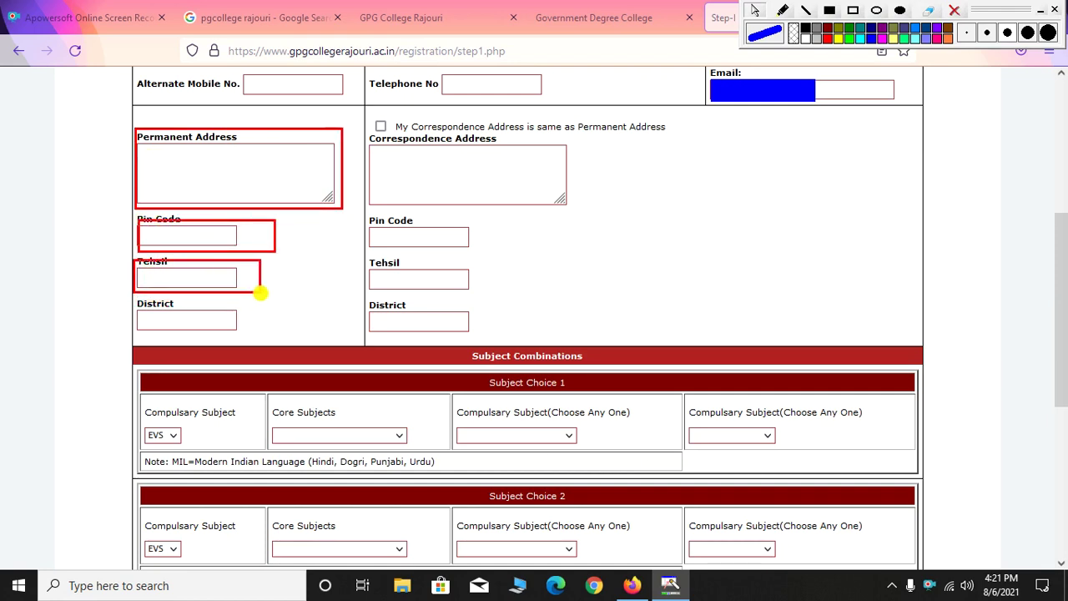
mouse_move(131, 299)
mouse_down()
mouse_move(207, 341)
mouse_move(251, 338)
mouse_up()
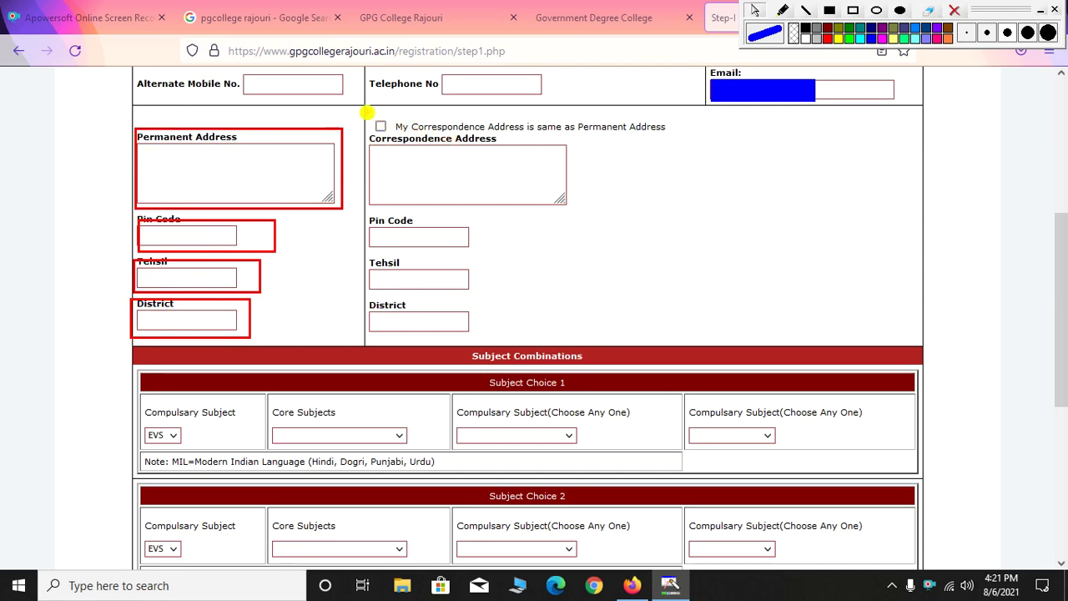
drag(368, 114, 400, 142)
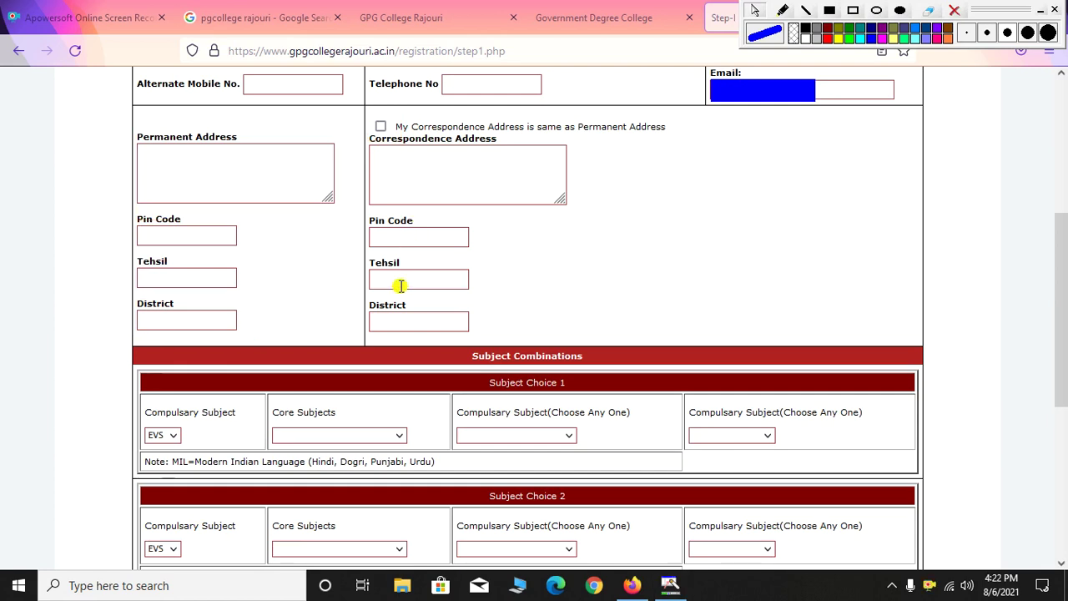
Close the screen drawing tool and examine Subject Choices 1 to 3 and the first compulsory subject's options under Subject Combinations
scroll(400, 286, down, 2)
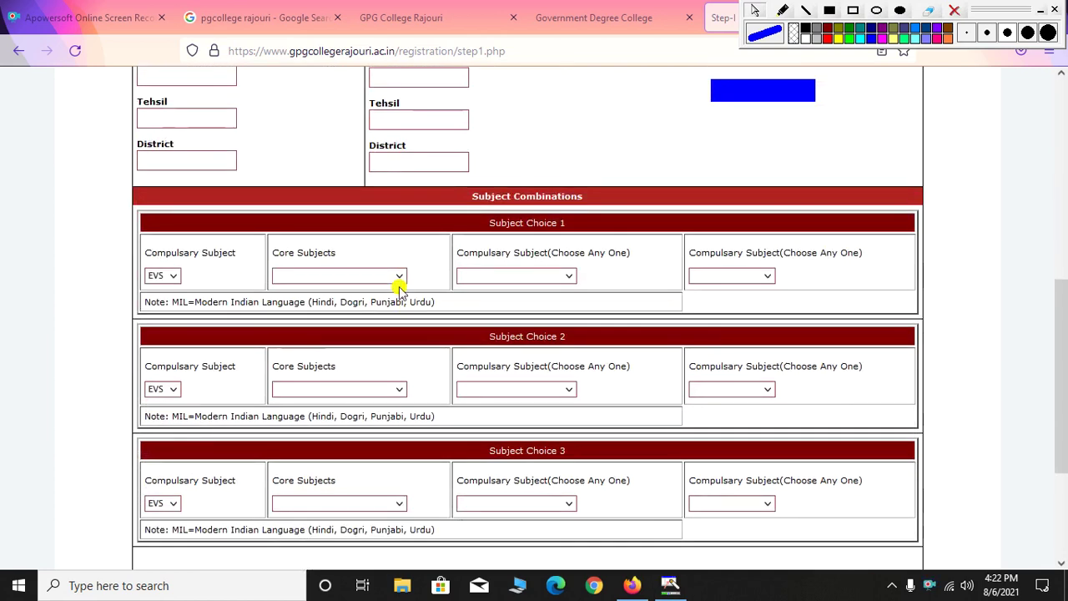
scroll(400, 286, down, 1)
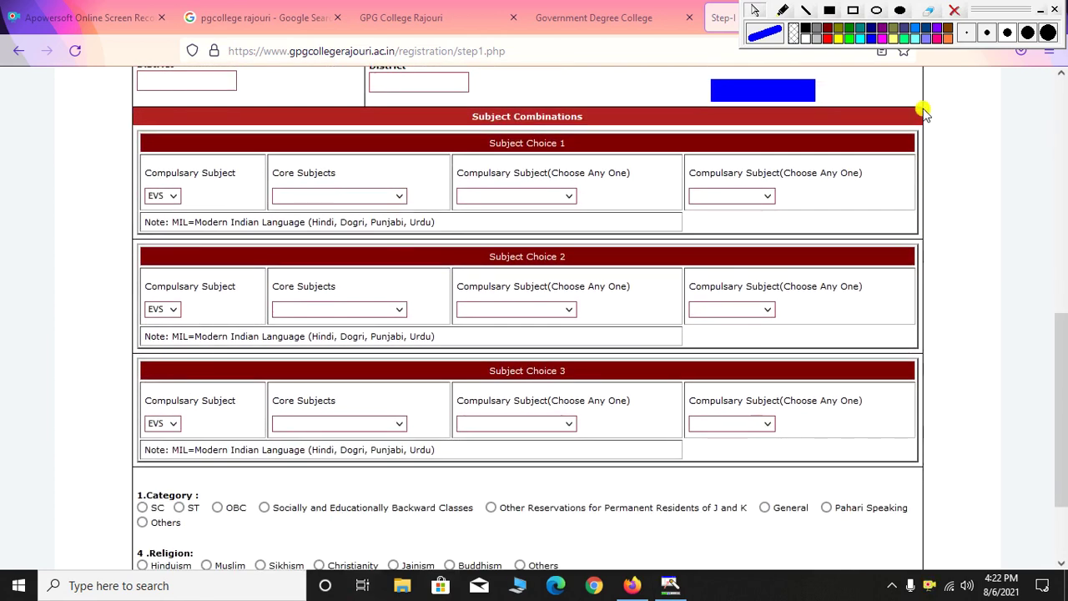
click(1053, 10)
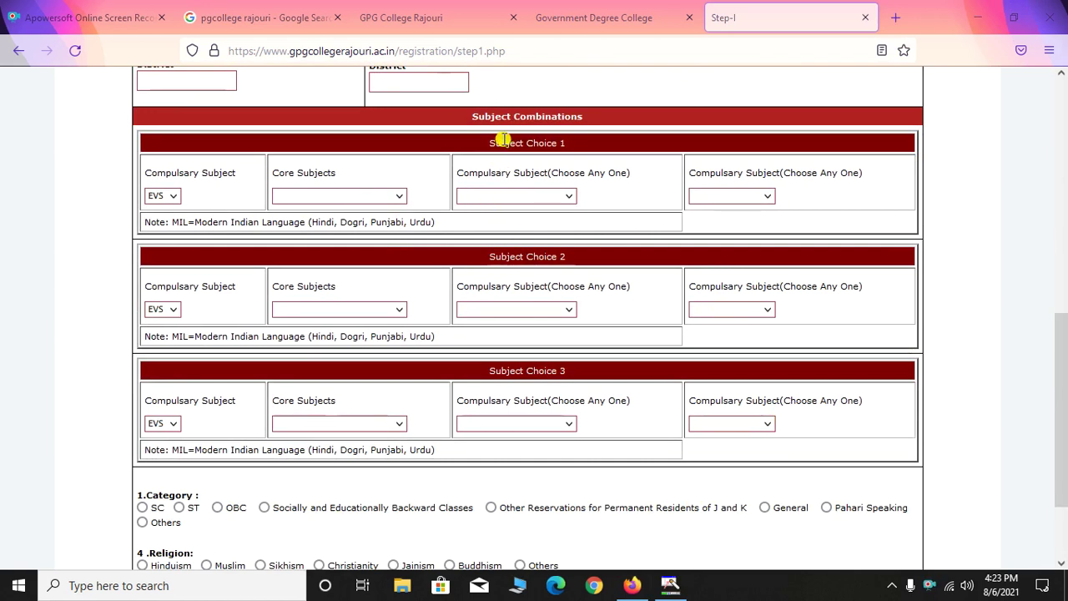
drag(493, 142, 565, 143)
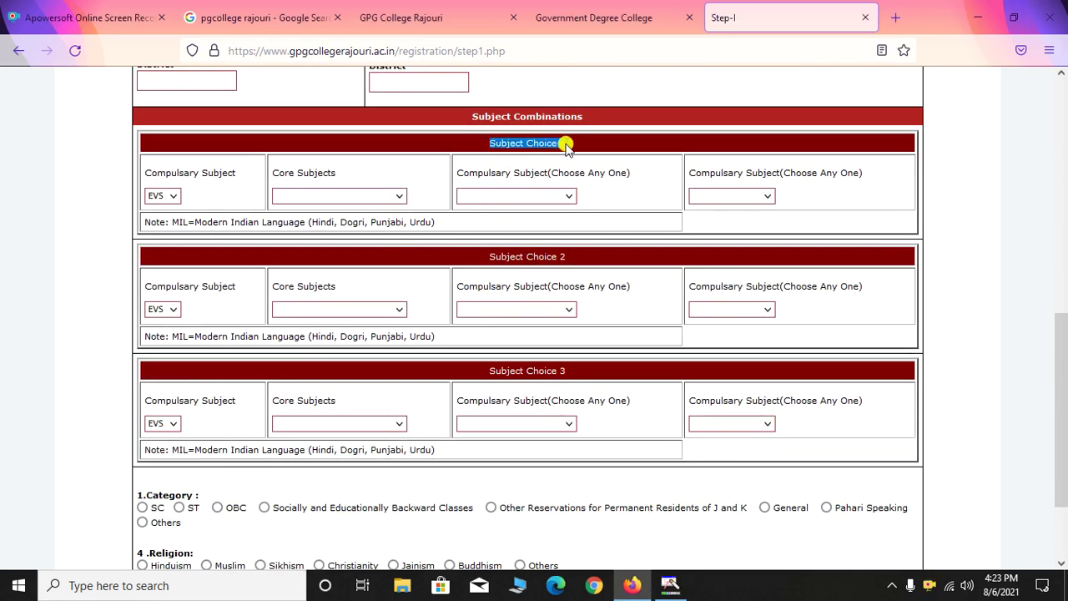
drag(581, 257, 489, 268)
drag(568, 371, 495, 368)
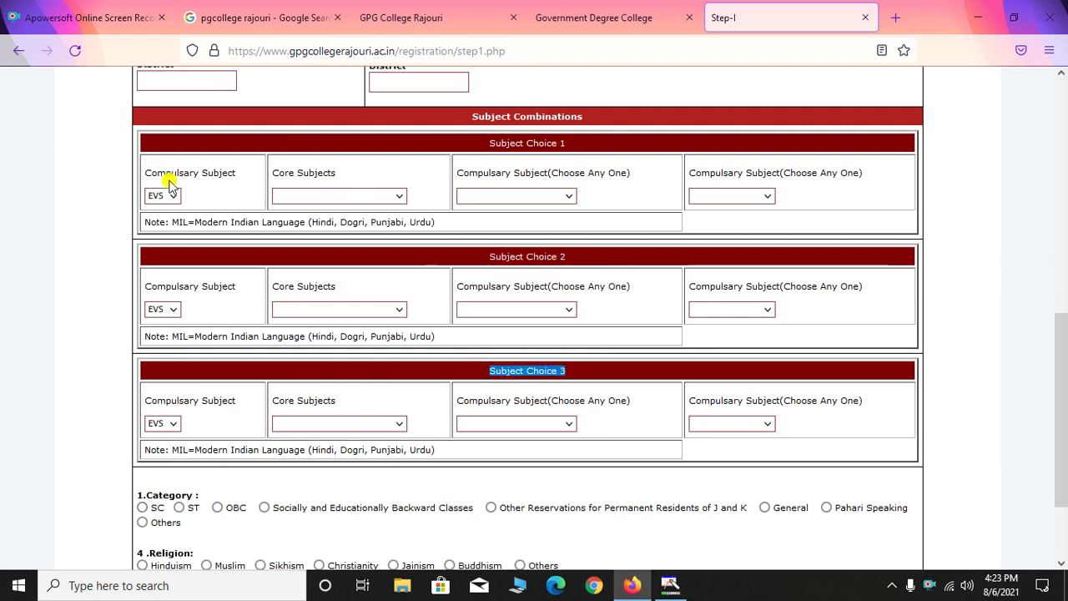
click(172, 202)
click(173, 203)
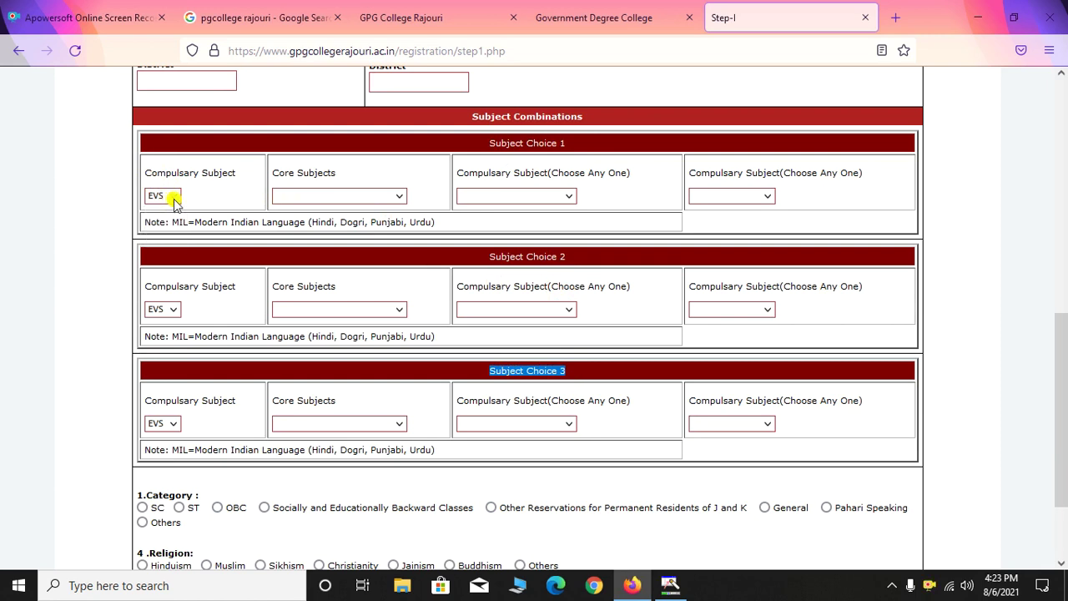
Fill in Subject Choice 1 with core subjects Maths,Computer Appl and compulsory subjects Communication English and Urdu
click(324, 198)
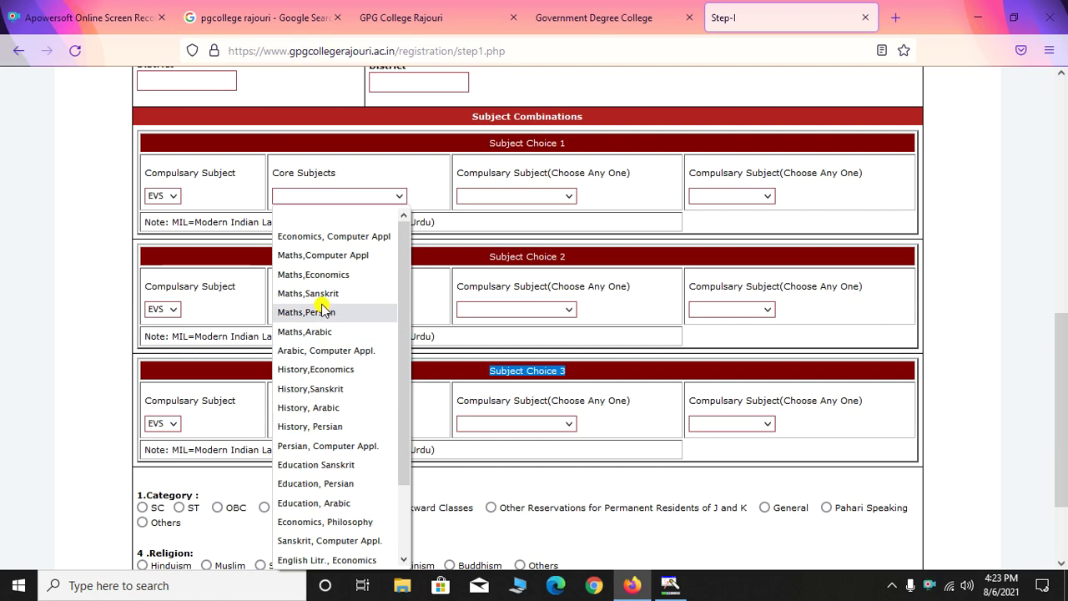
click(322, 256)
click(567, 198)
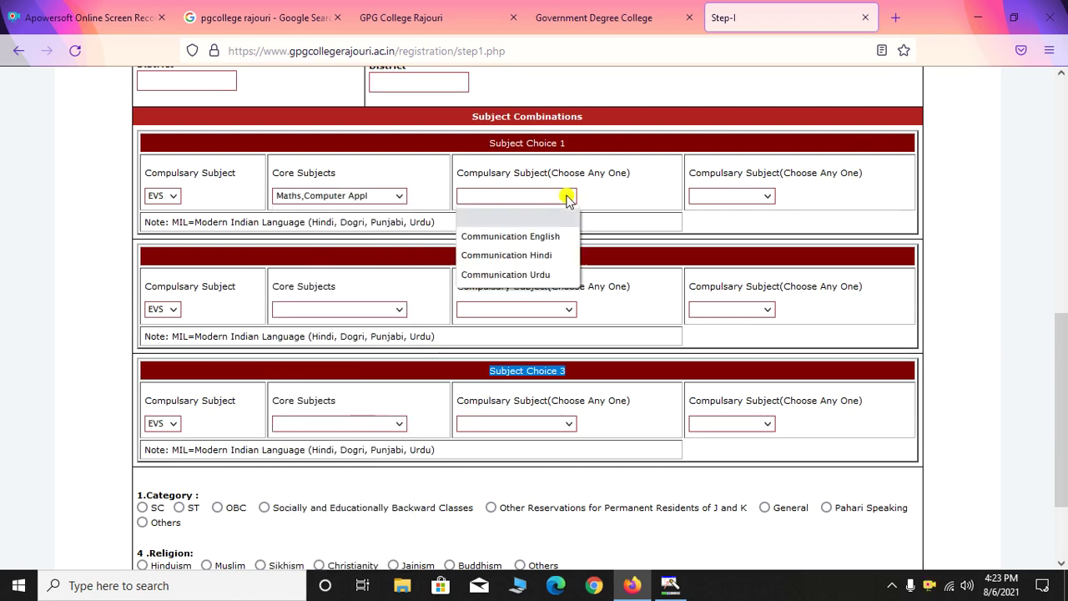
click(533, 237)
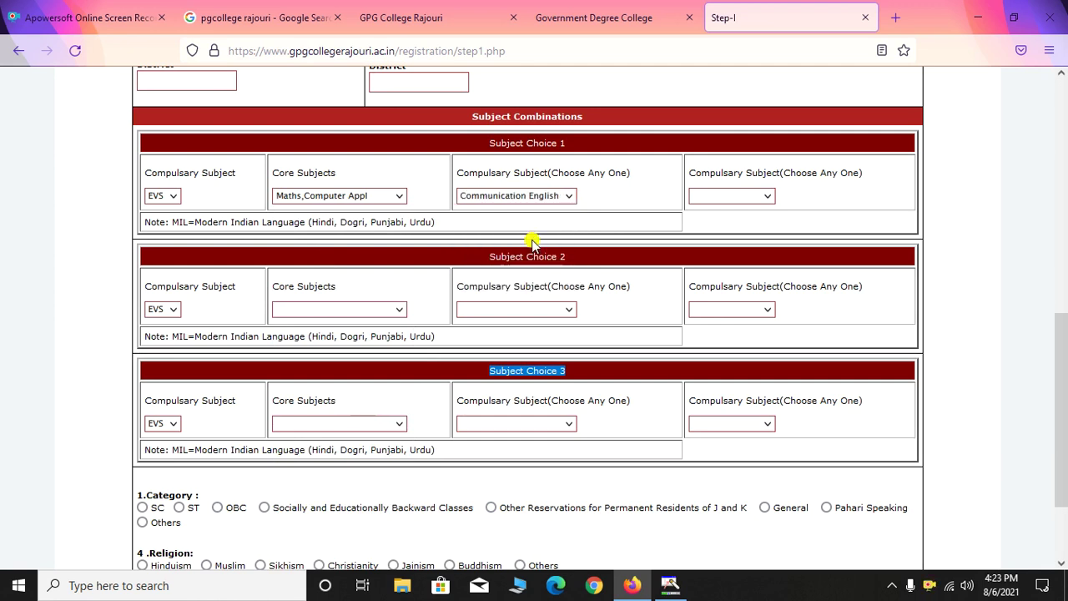
click(714, 197)
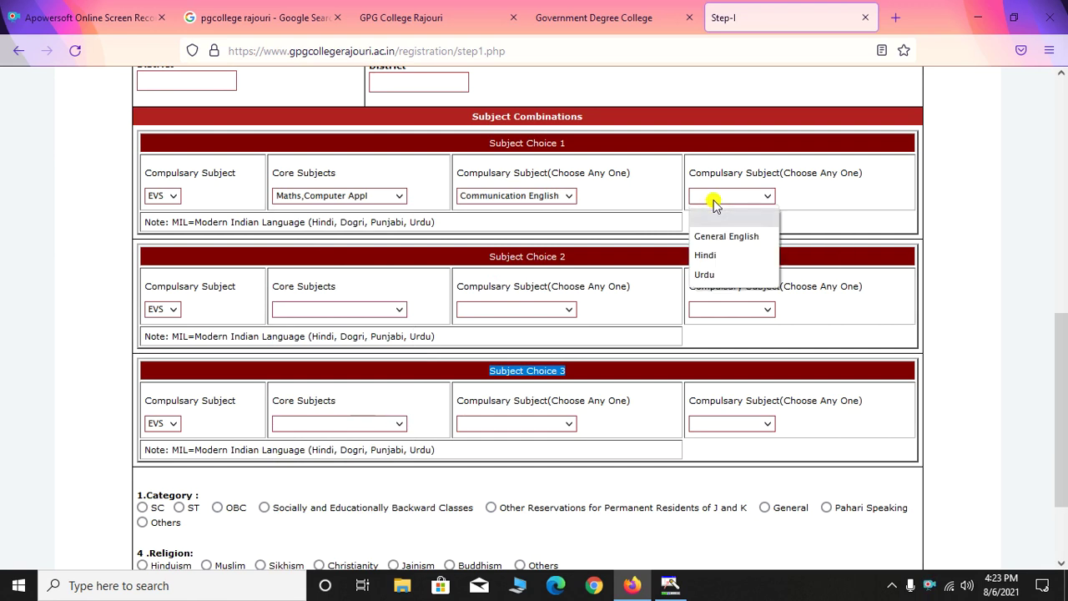
click(706, 276)
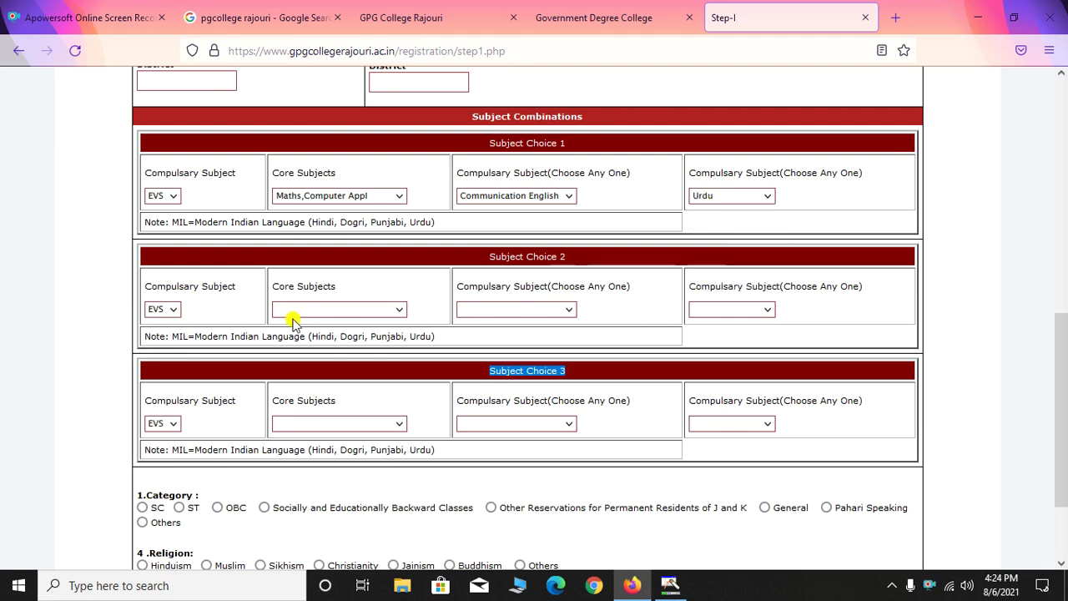
Fill in Subject Choice 2 with core subjects Maths,Arabic and compulsory subjects Communication Urdu and General English
click(322, 313)
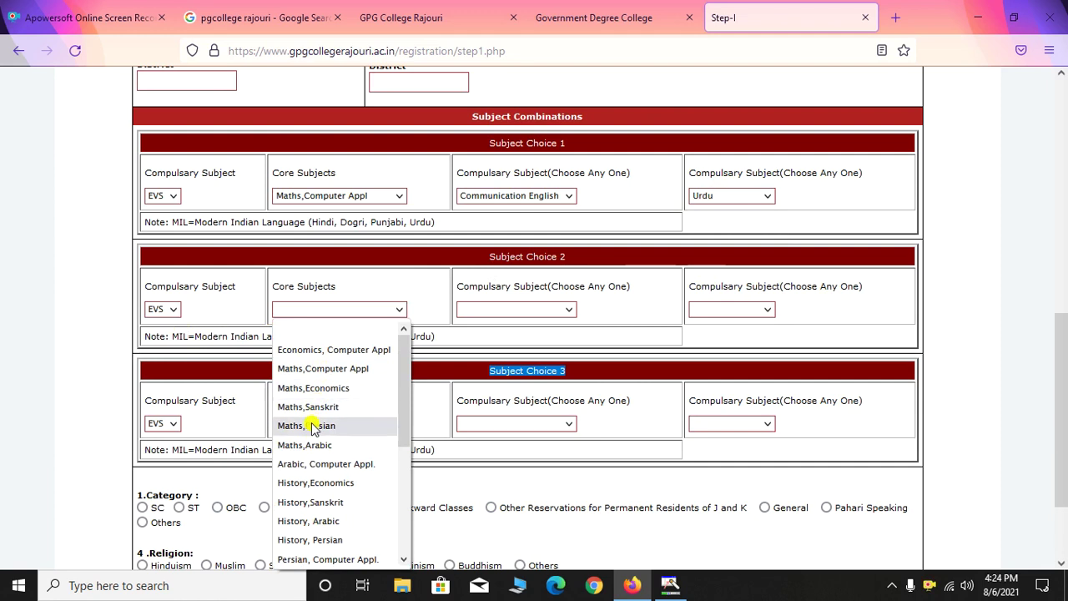
click(301, 445)
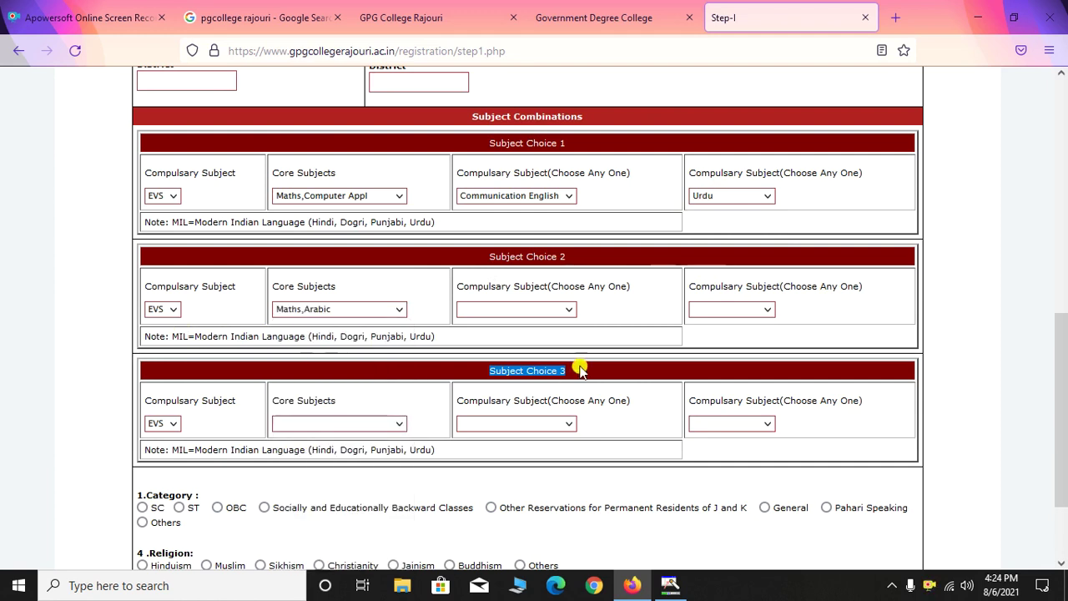
click(547, 309)
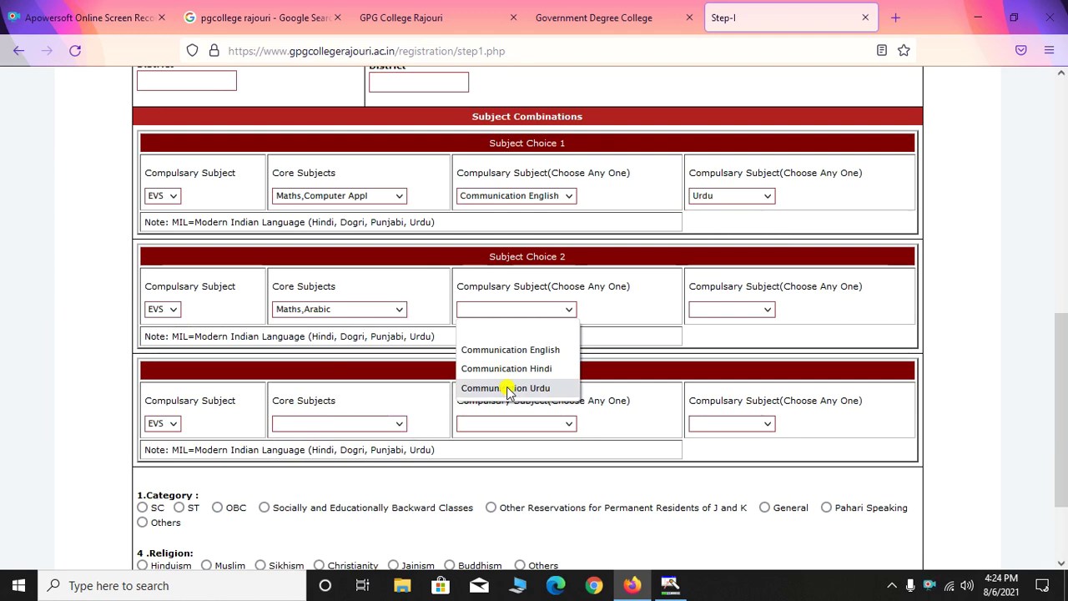
drag(507, 389, 587, 357)
click(718, 309)
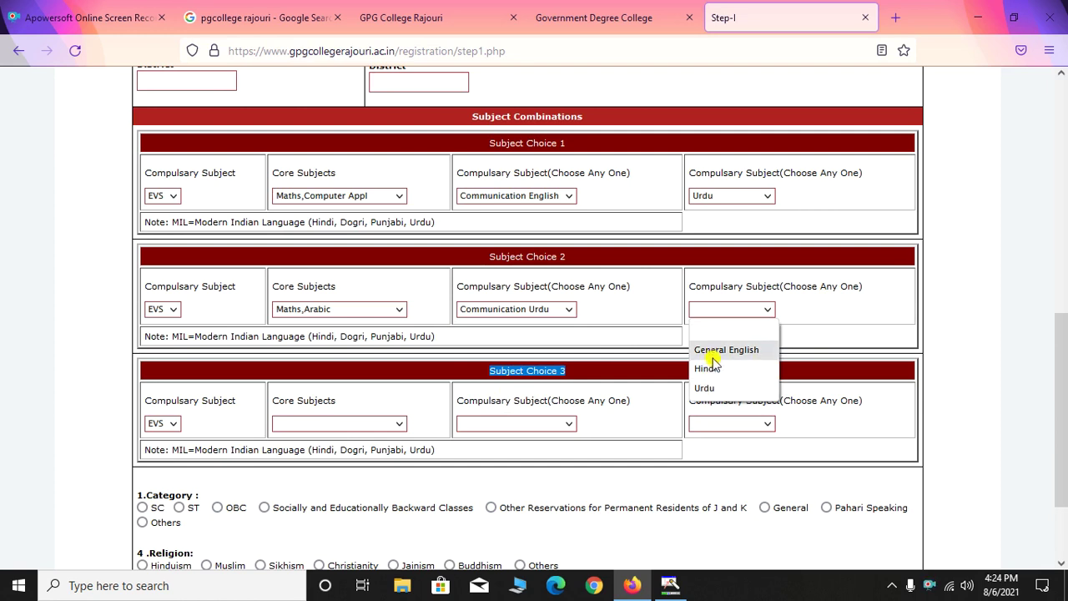
click(705, 351)
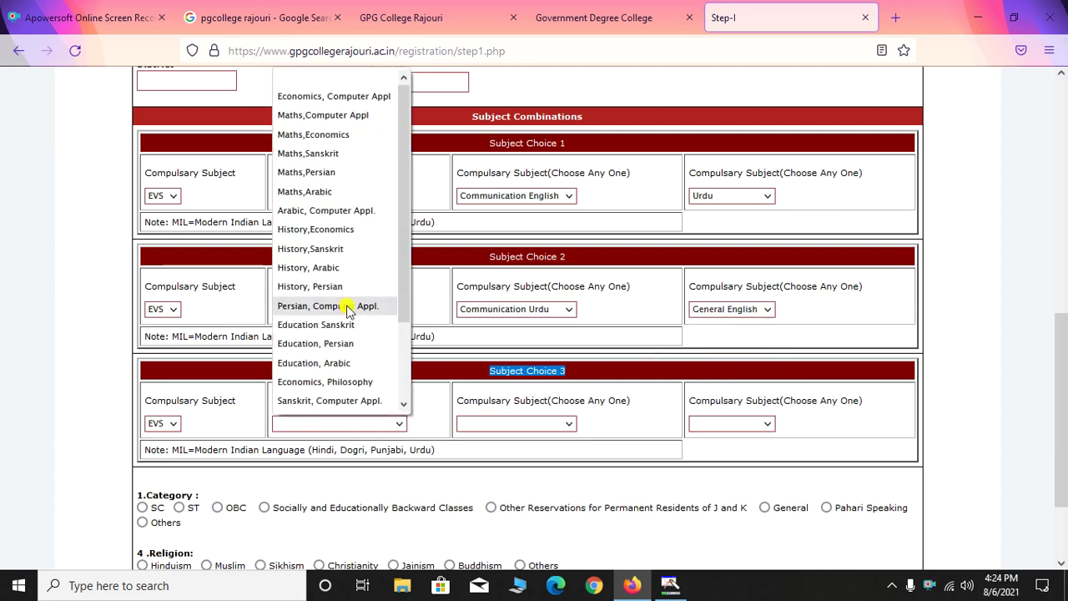
Fill in Subject Choice 3 with core subjects History,Economics and compulsory subjects Communication Hindi and Hindi
click(351, 230)
click(517, 423)
click(505, 491)
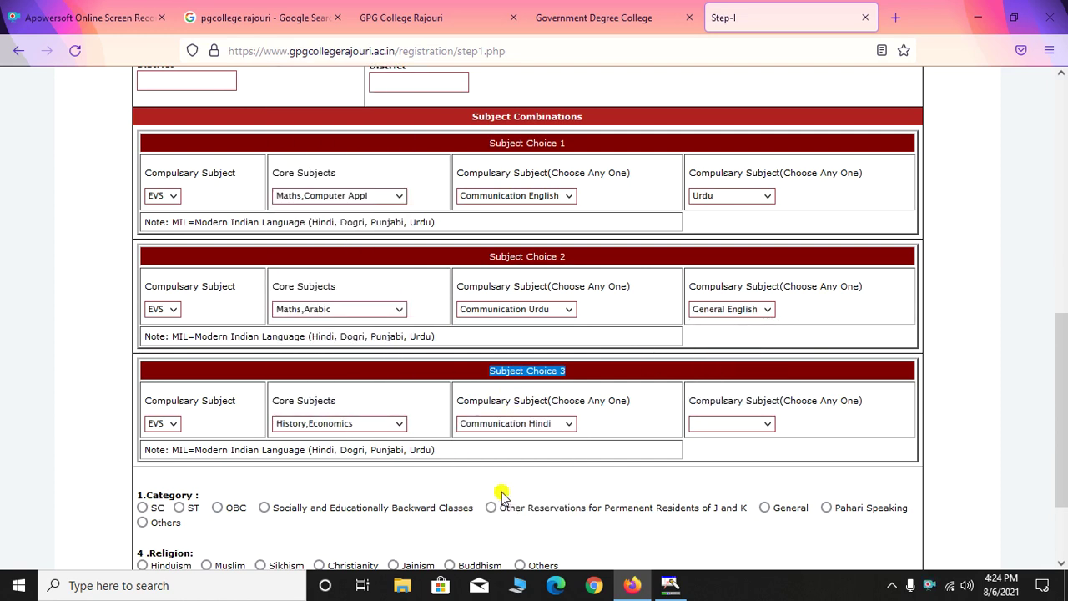
click(726, 423)
click(706, 482)
Outline the Category, Religion and Physically Challanged questions with on-screen rectangles, and clear the markings
scroll(679, 476, down, 3)
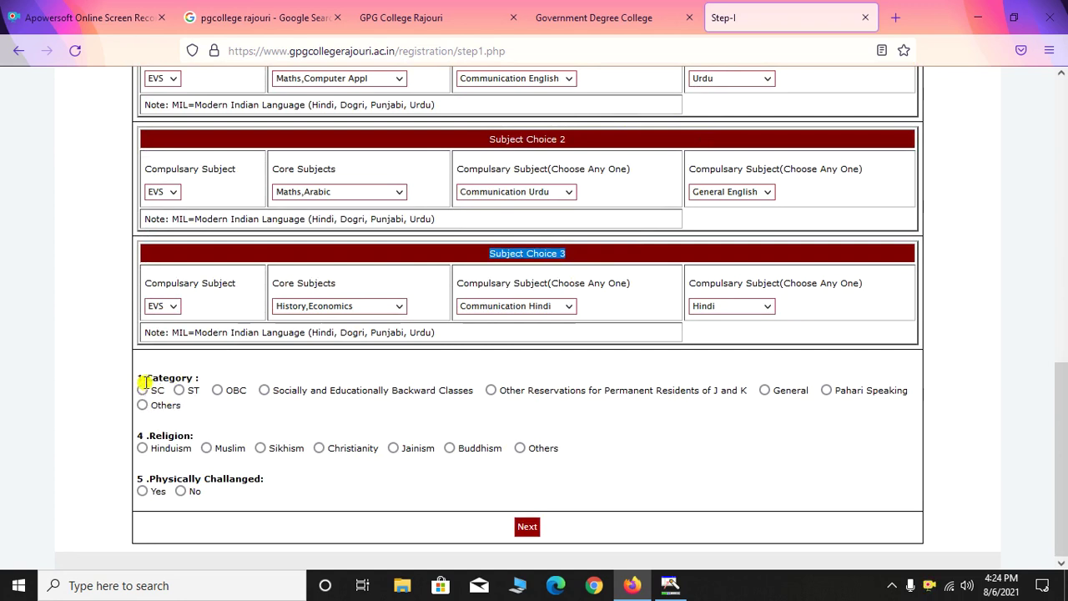
mouse_move(125, 360)
mouse_down()
mouse_move(556, 409)
mouse_move(920, 413)
mouse_up()
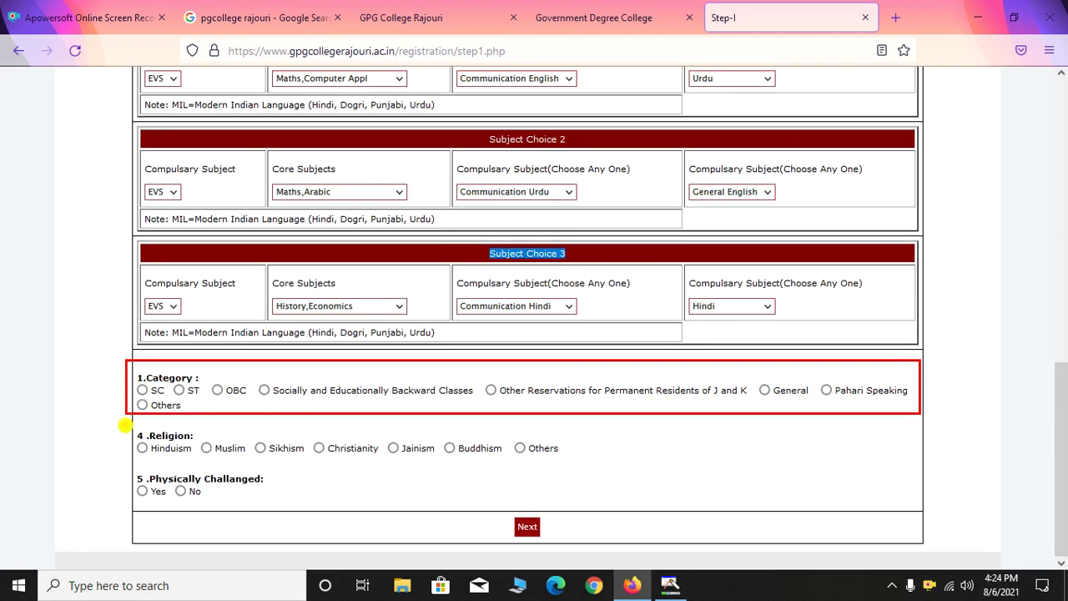
mouse_move(137, 426)
mouse_down()
mouse_move(188, 480)
mouse_move(609, 485)
mouse_up()
mouse_move(137, 468)
mouse_down()
mouse_move(236, 508)
mouse_move(284, 506)
mouse_up()
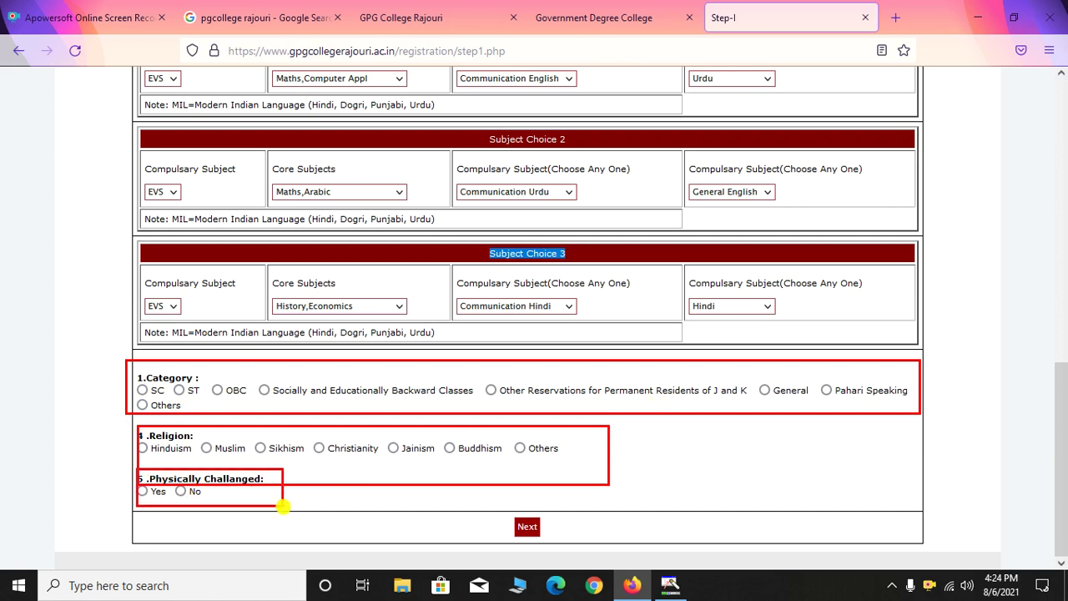
key(Escape)
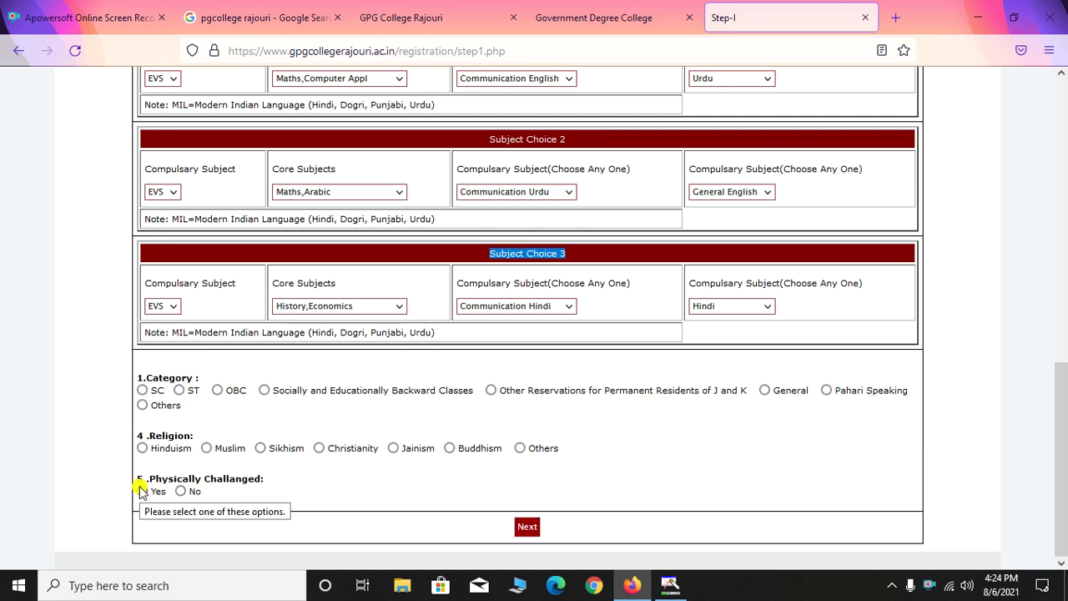
Set Physically Challanged to No, Category to OBC and Religion to Muslim, and continue to the academic details
click(184, 492)
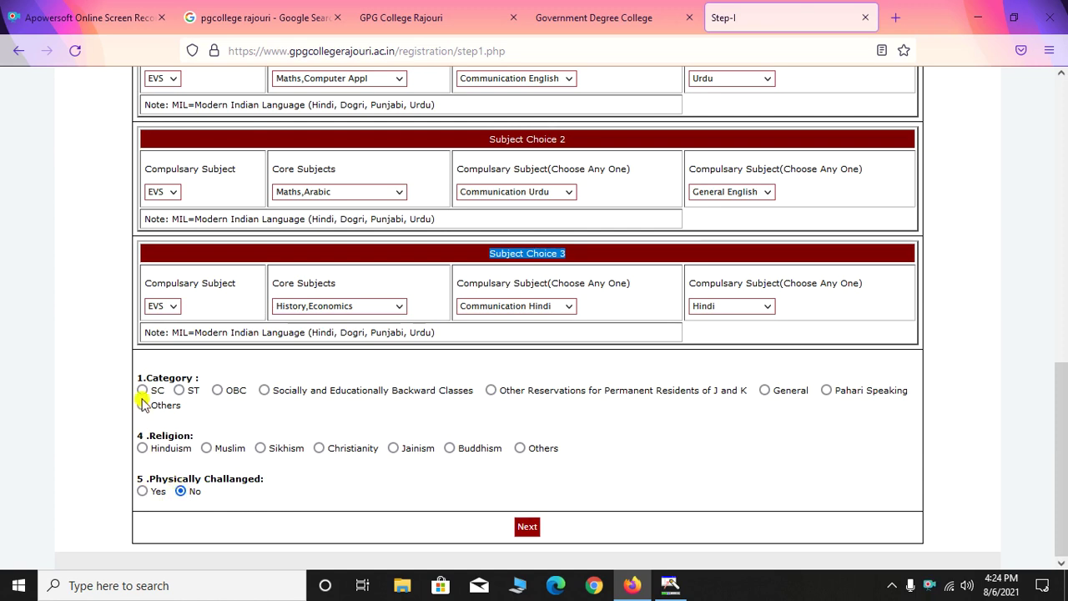
click(216, 391)
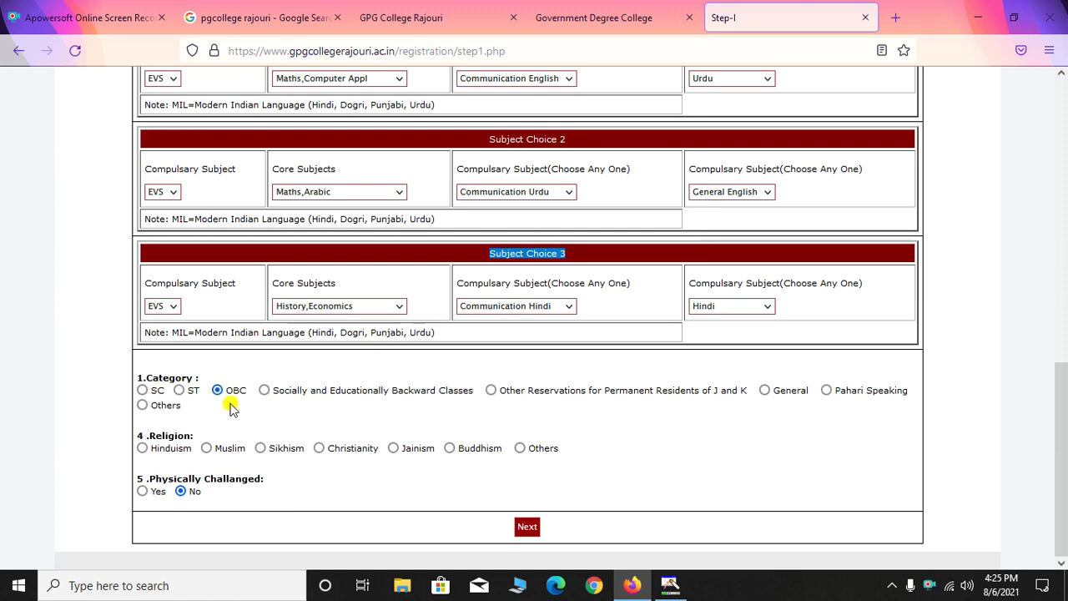
click(207, 448)
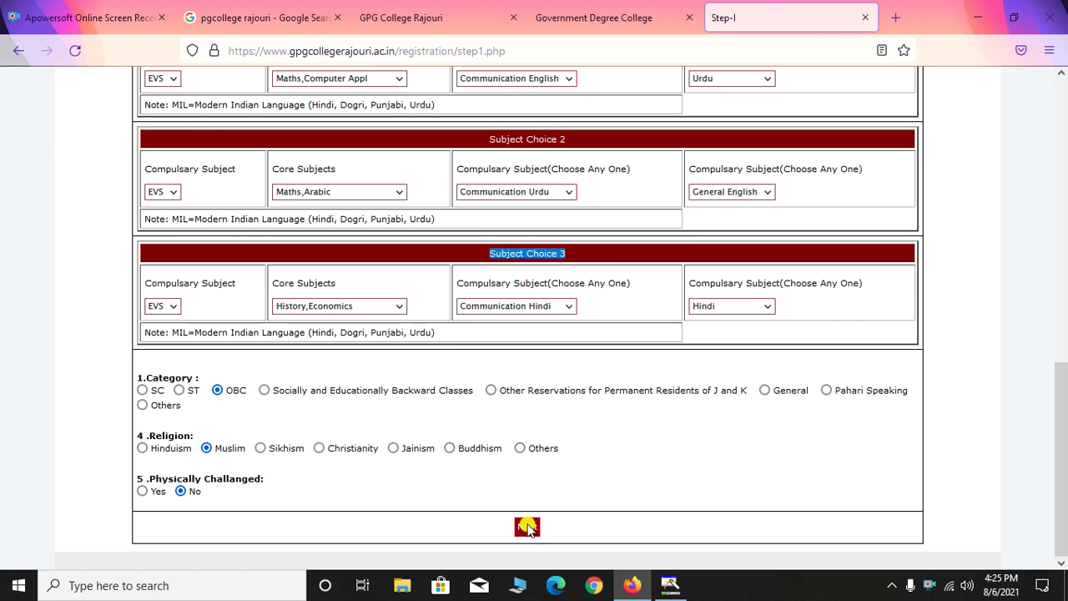
click(528, 527)
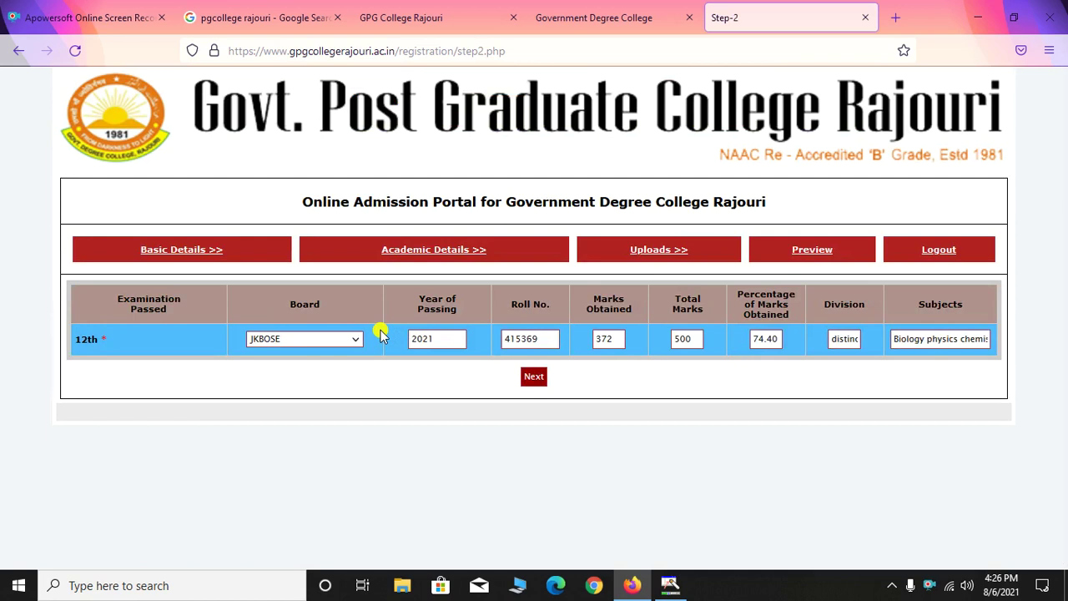
Look through the board options for the 12th examination and choose JKBOSE
drag(367, 244, 489, 260)
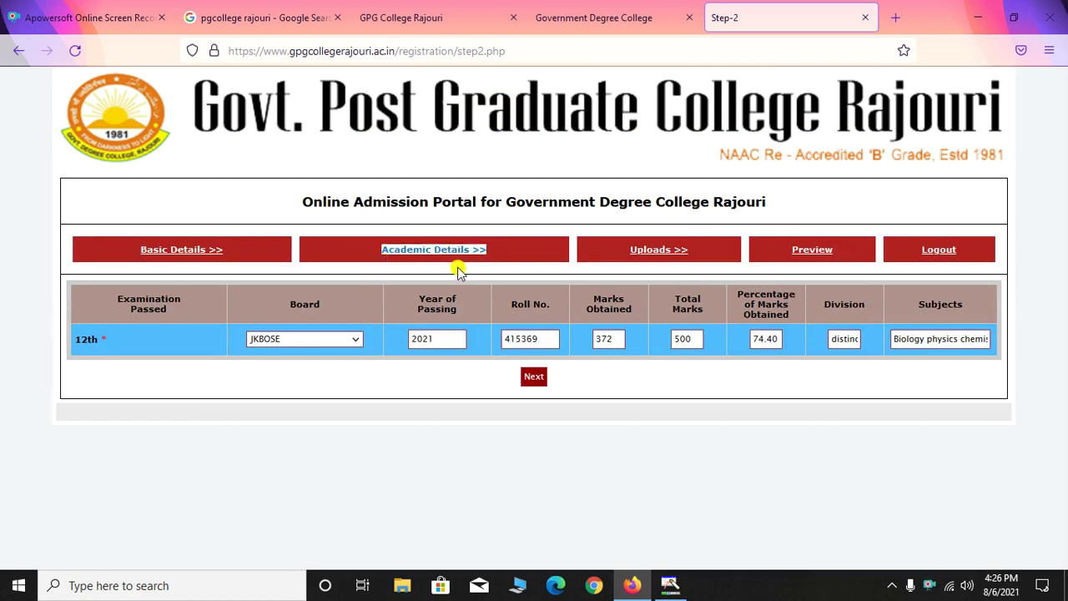
double_click(92, 340)
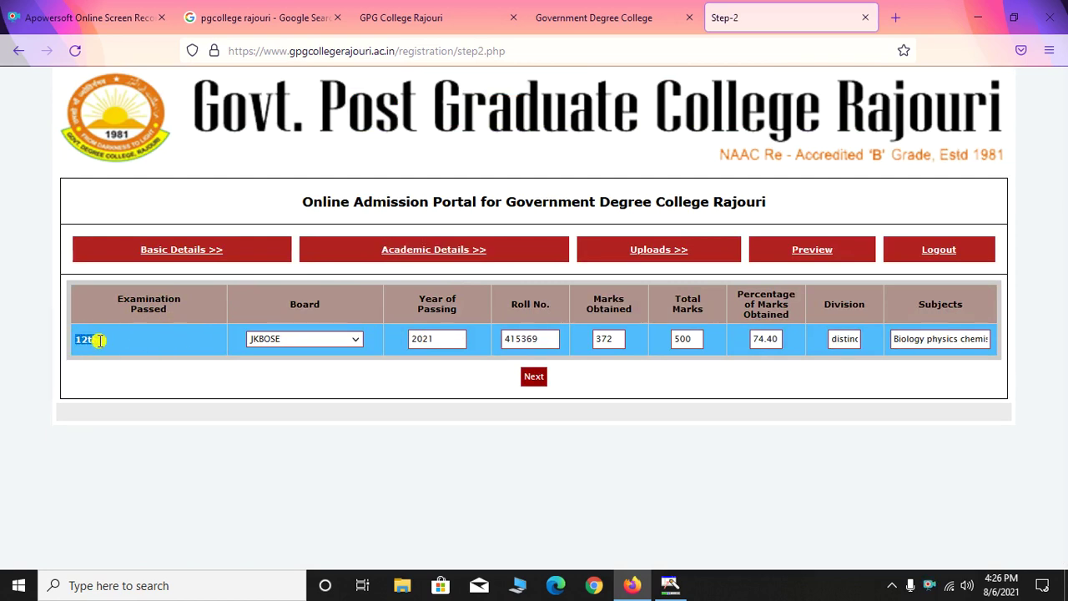
click(322, 342)
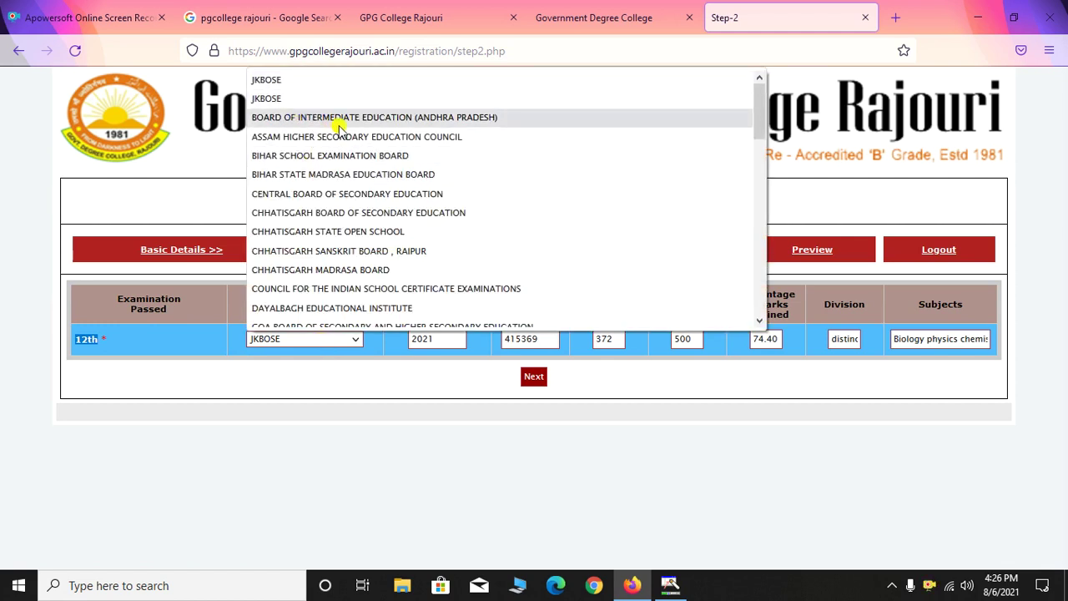
scroll(298, 275, down, 4)
scroll(298, 275, down, 7)
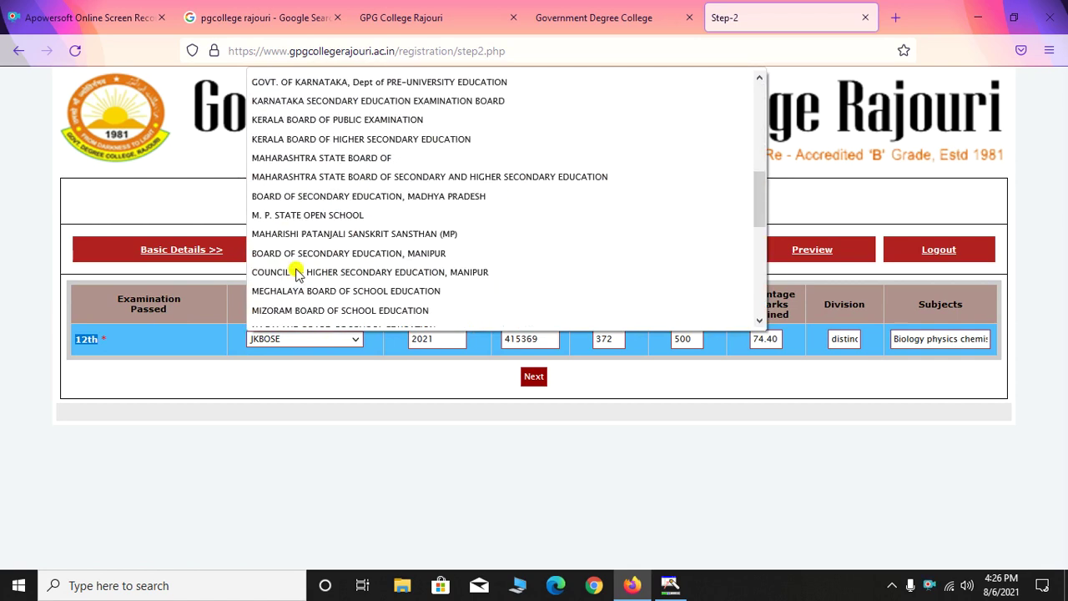
scroll(298, 276, up, 12)
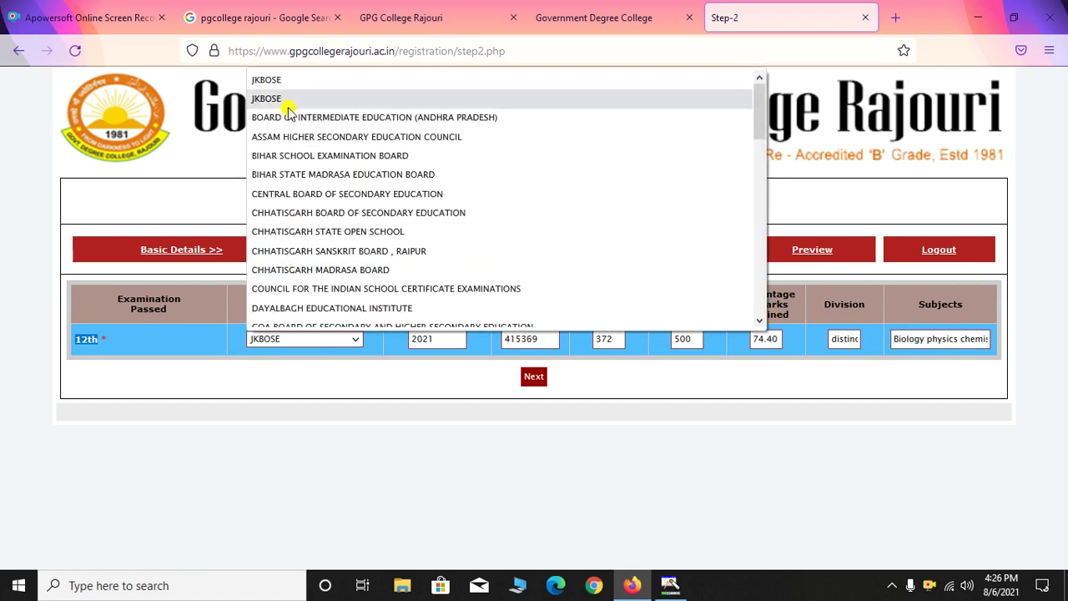
click(276, 77)
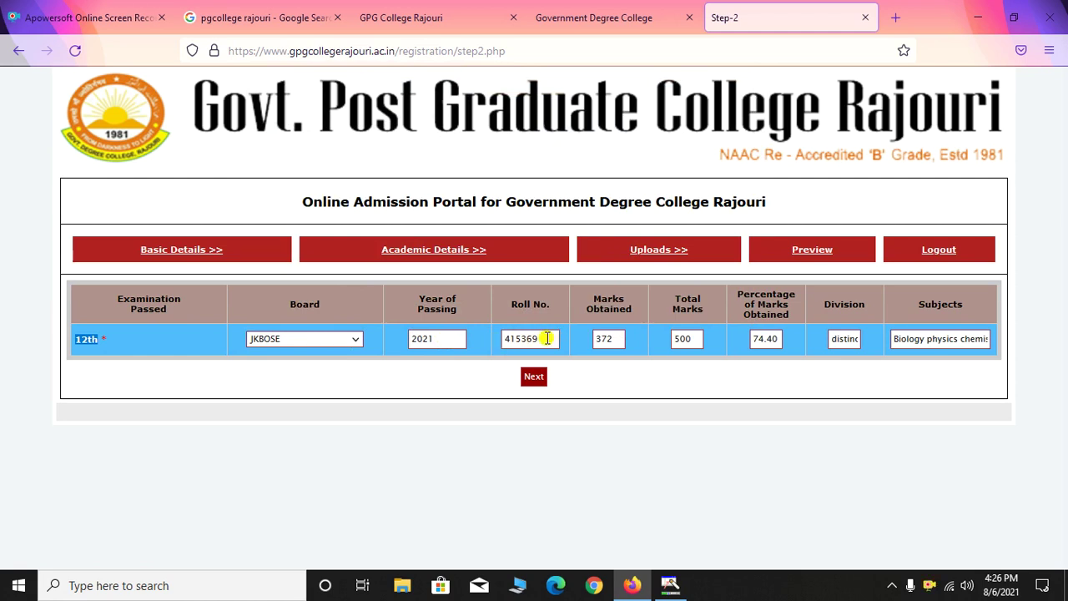
Check the 12th roll number, marks, percentage, division and subjects fields, and continue to the uploads page
click(548, 338)
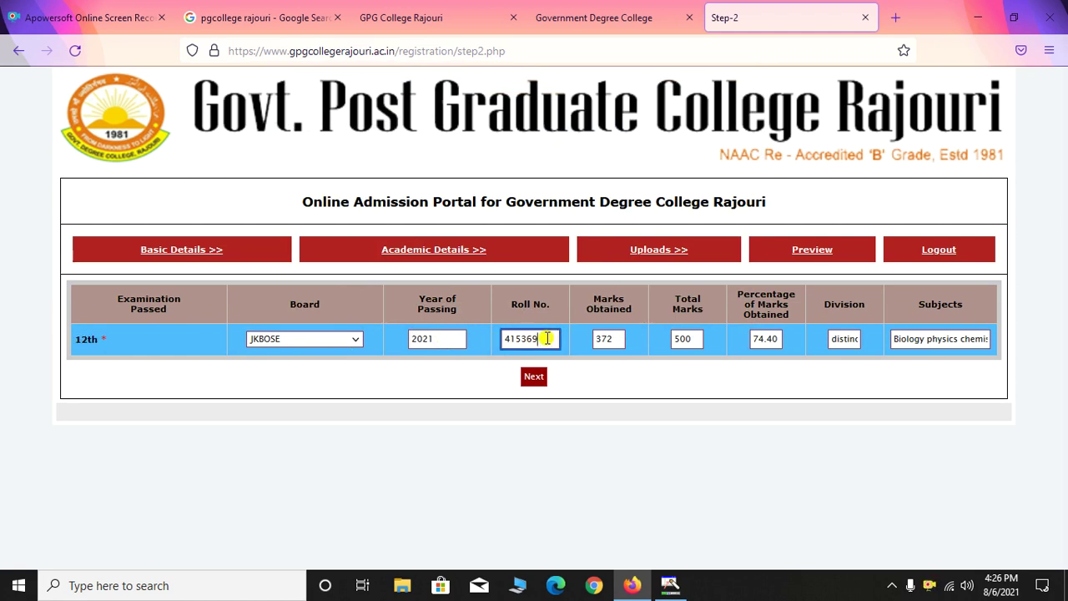
click(615, 338)
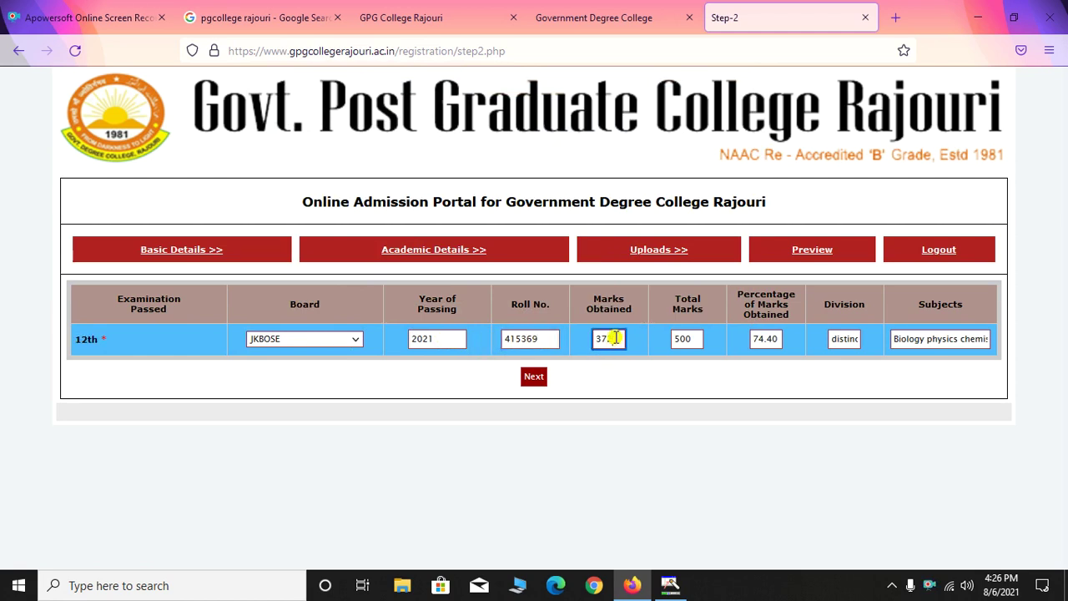
click(692, 336)
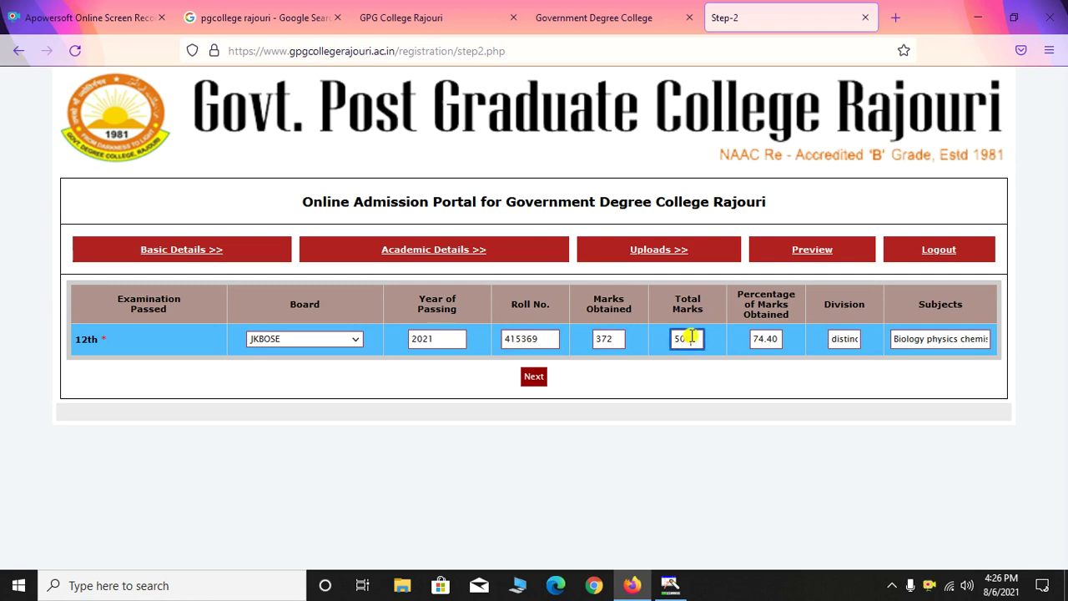
click(765, 339)
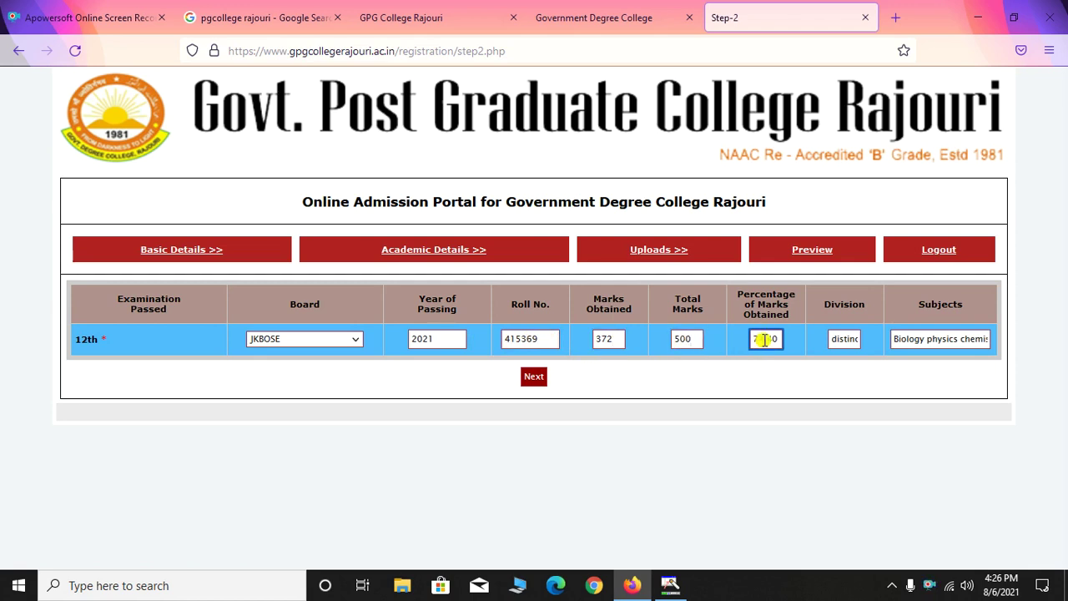
click(845, 339)
click(937, 339)
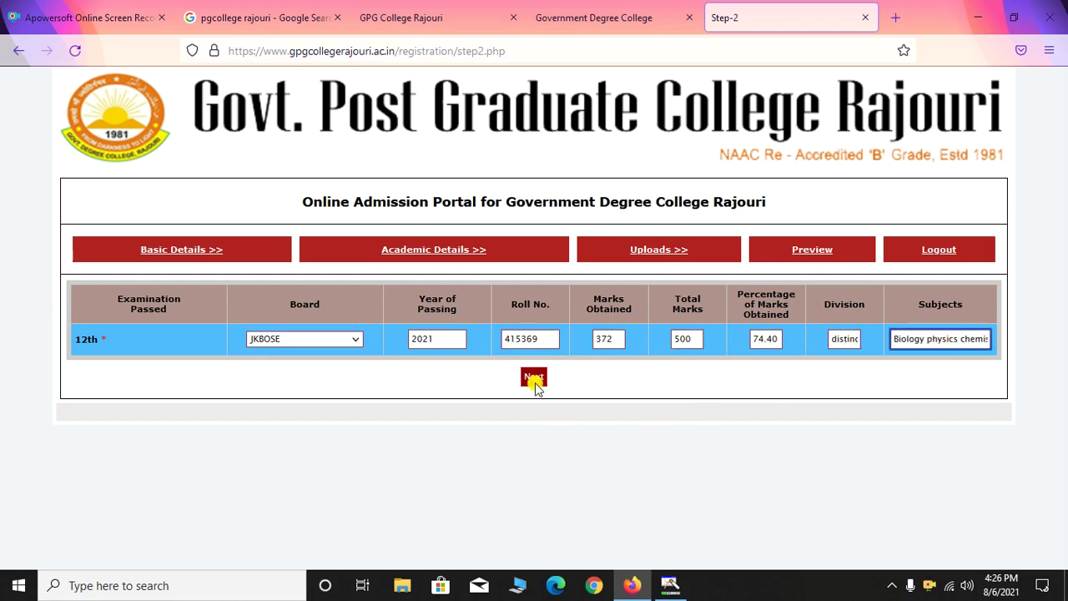
click(535, 380)
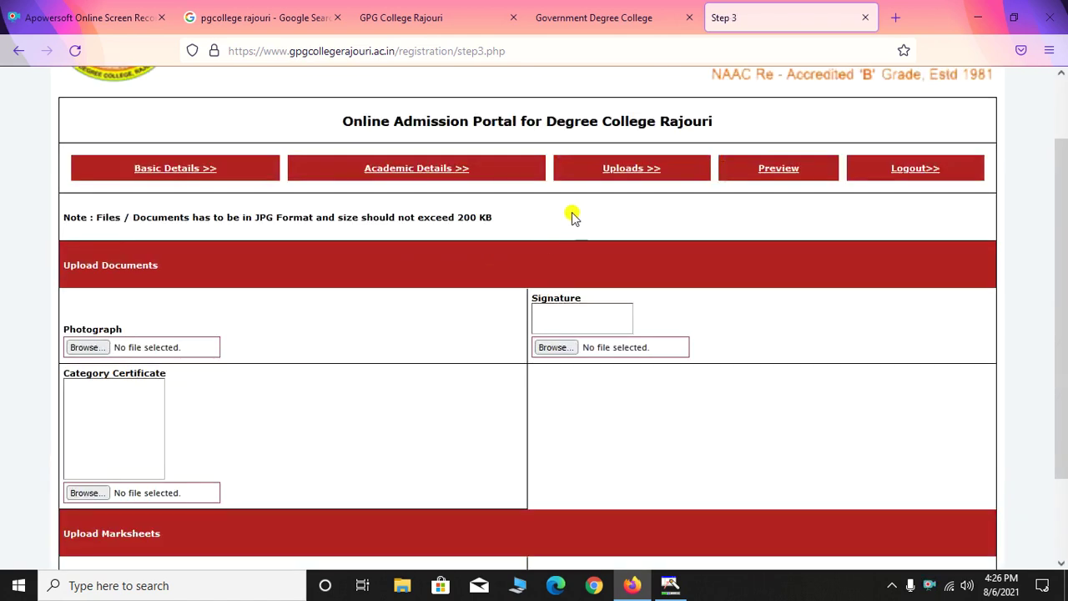
Examine the uploads page and its note on the required file format and maximum file size
drag(576, 169, 667, 180)
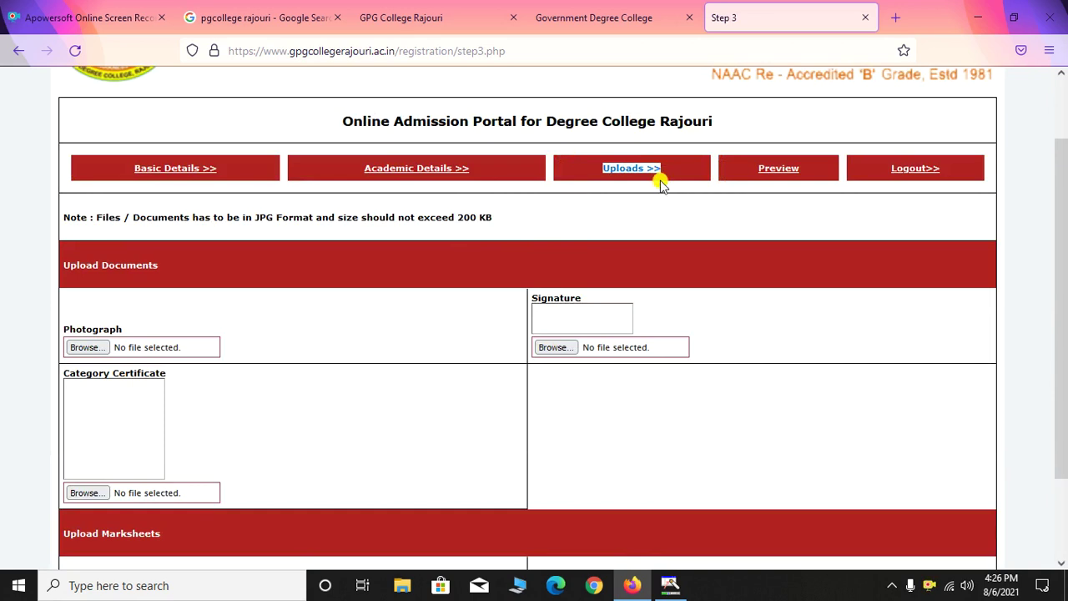
scroll(270, 256, down, 2)
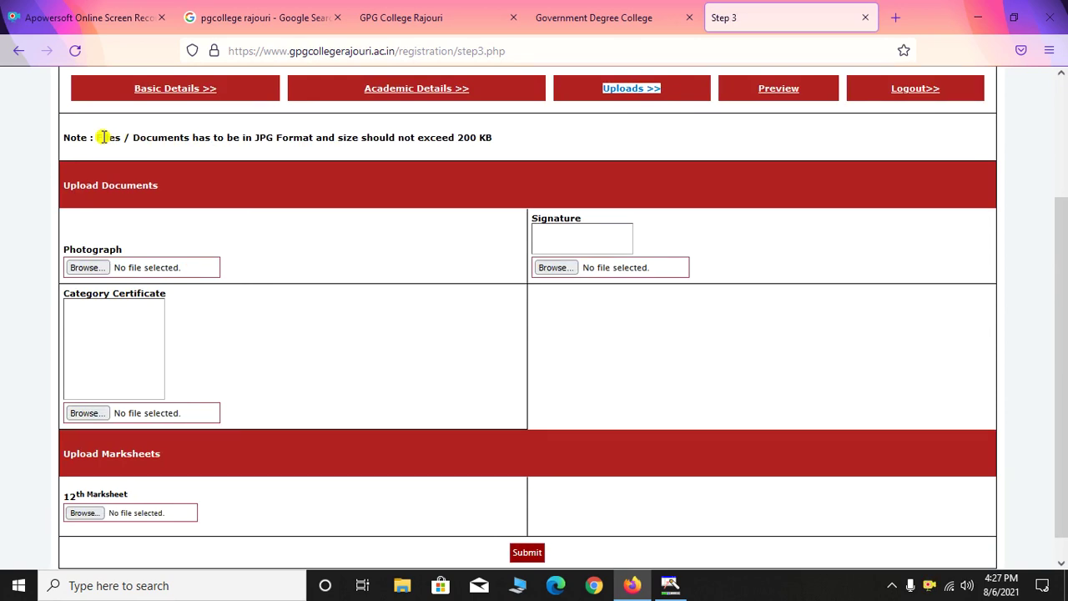
drag(104, 137, 186, 140)
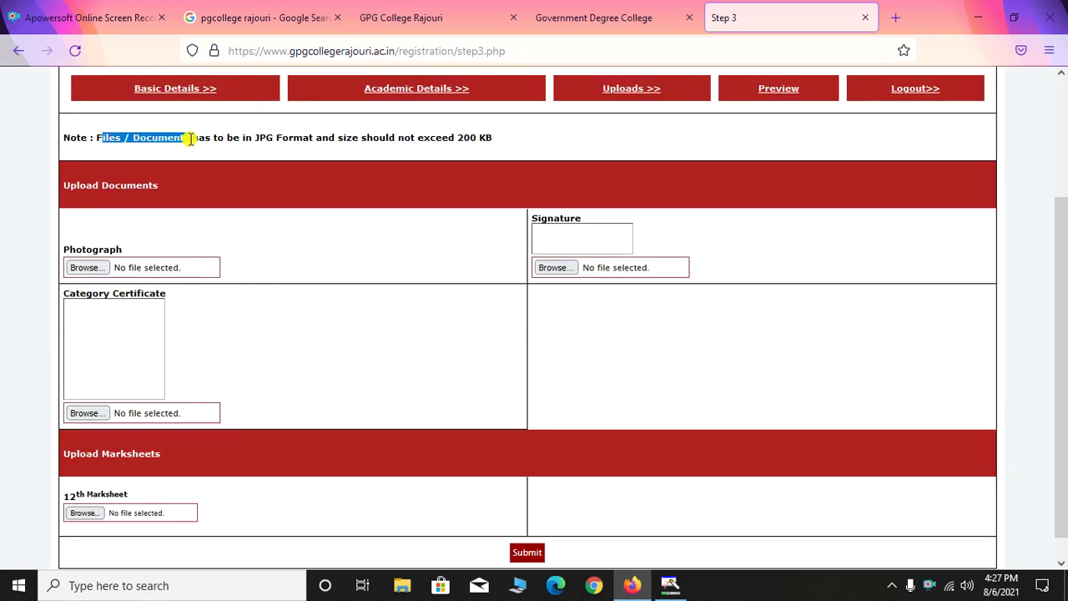
drag(255, 138, 315, 139)
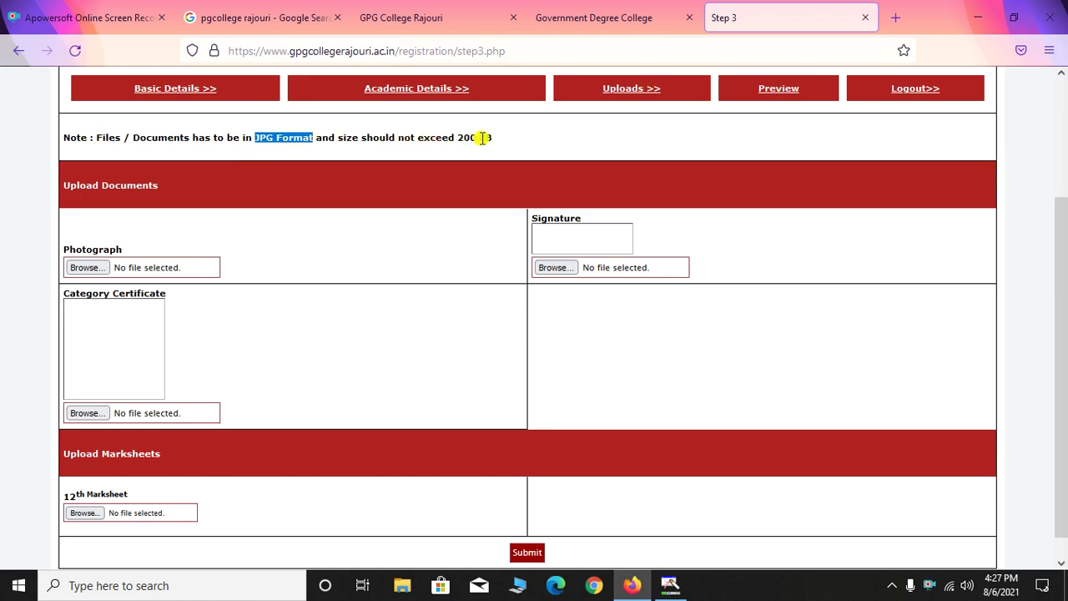
drag(497, 141, 456, 138)
click(456, 137)
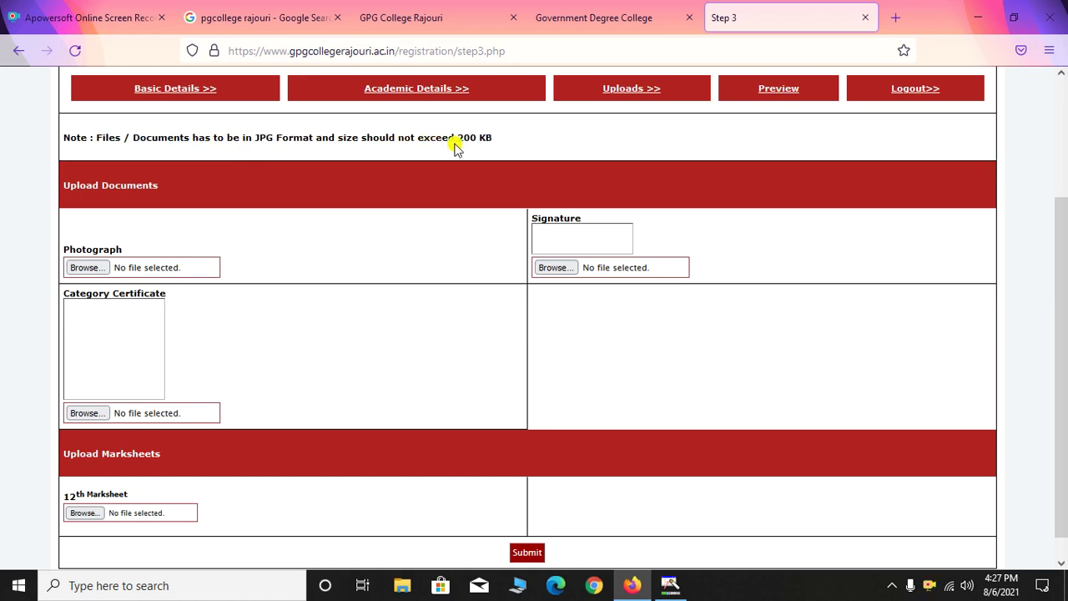
drag(458, 138, 500, 146)
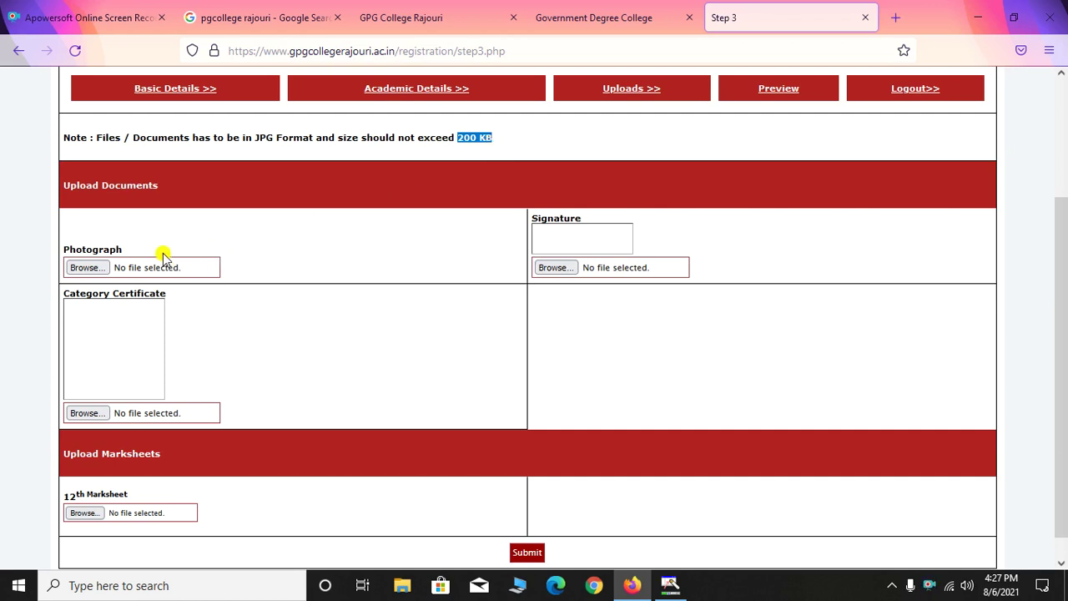
scroll(124, 231, down, 1)
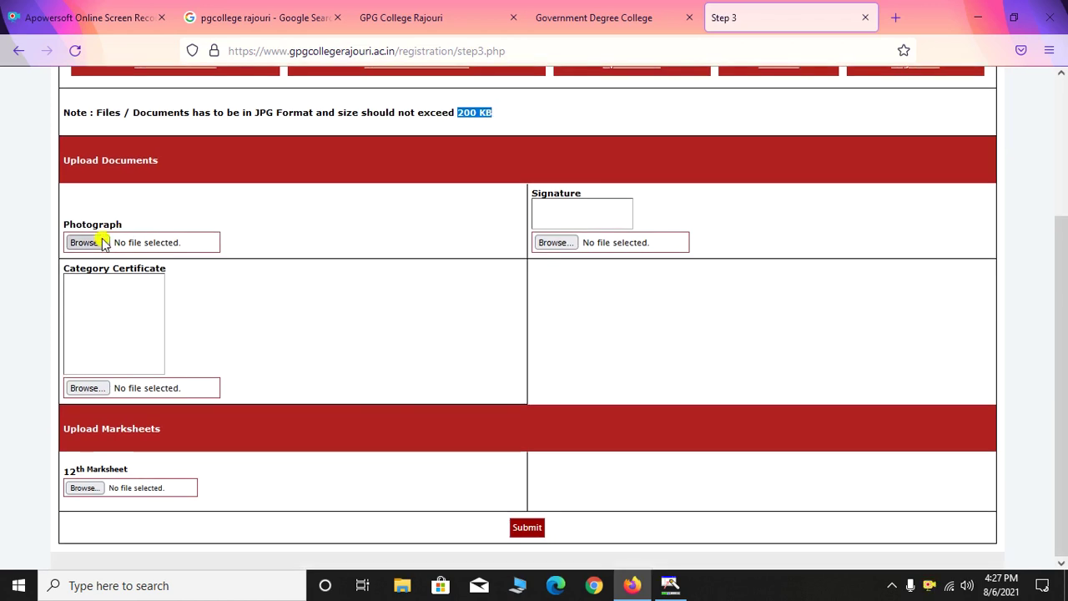
Outline the Photograph upload field, browse the Desktop and Pictures folders for its file, and cancel the file selection
mouse_move(60, 211)
mouse_down()
mouse_move(79, 239)
mouse_move(149, 259)
mouse_move(231, 258)
mouse_up()
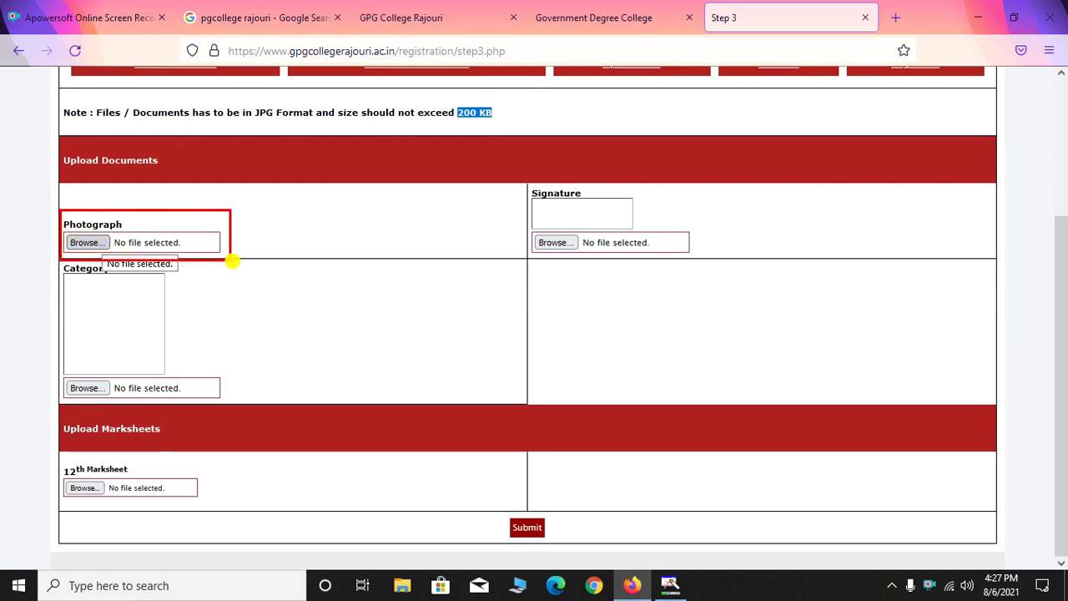
click(92, 242)
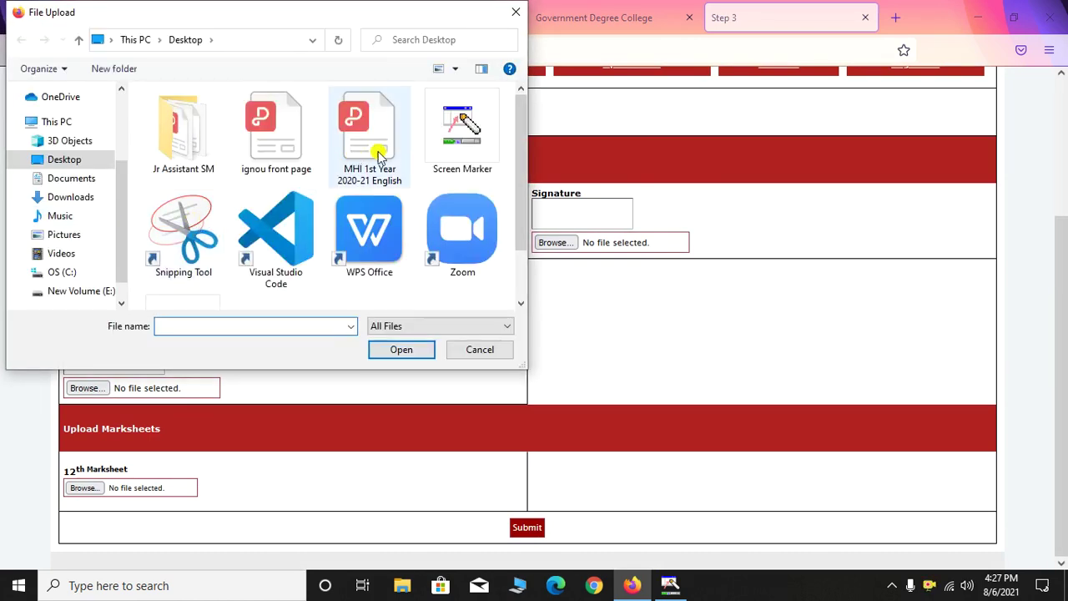
scroll(358, 224, down, 1)
scroll(351, 219, up, 1)
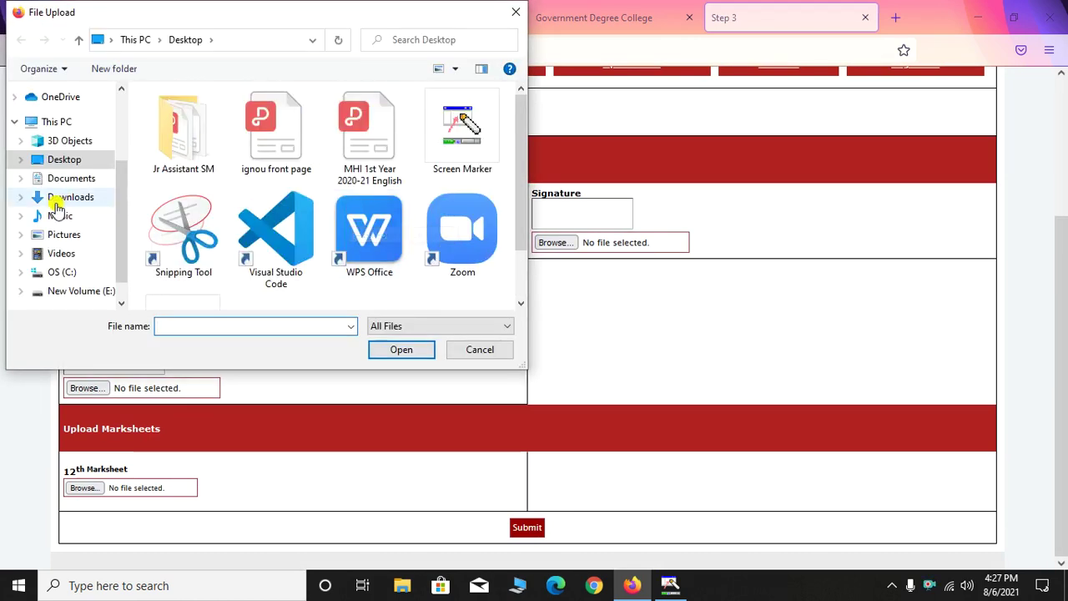
click(58, 238)
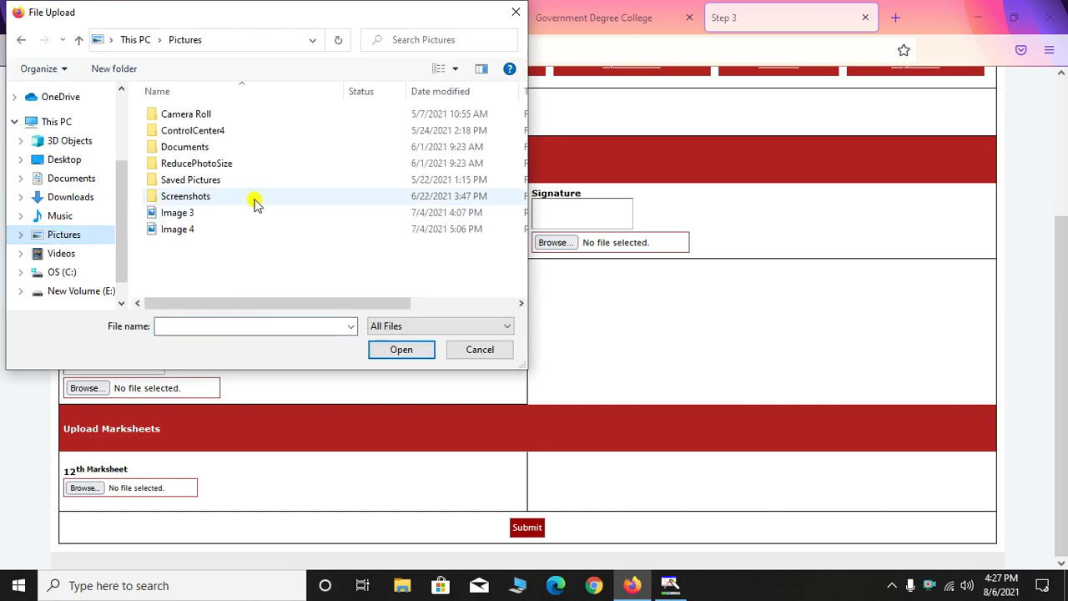
click(515, 13)
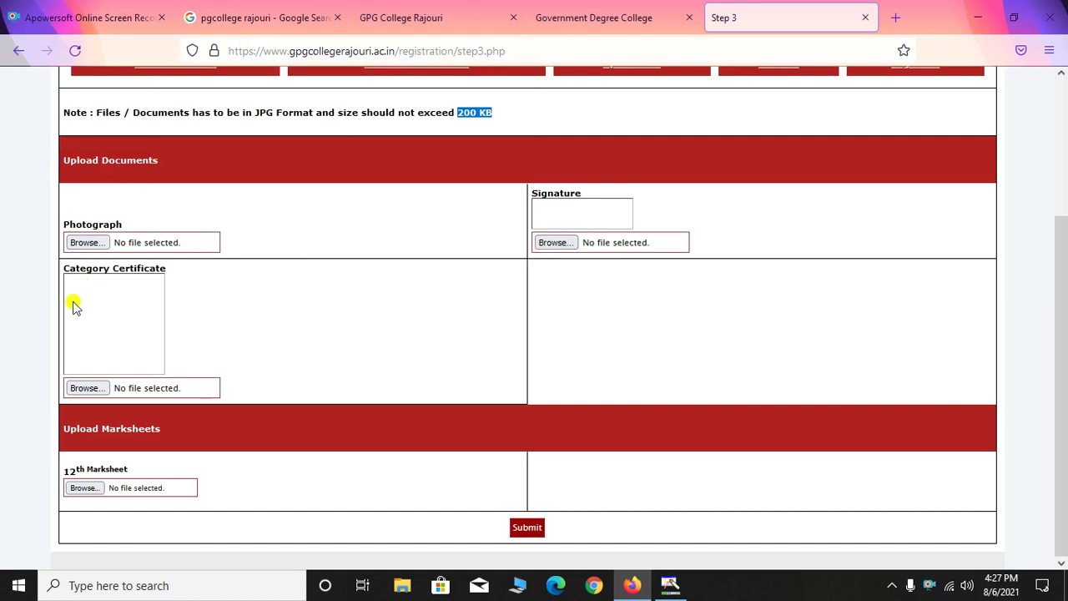
Outline the Category Certificate and 12th Marksheet uploads and the Submit control, plus Final Submit on the preview page, with rectangles
mouse_move(58, 261)
mouse_down()
mouse_move(152, 363)
mouse_move(238, 389)
mouse_up()
drag(60, 455, 217, 504)
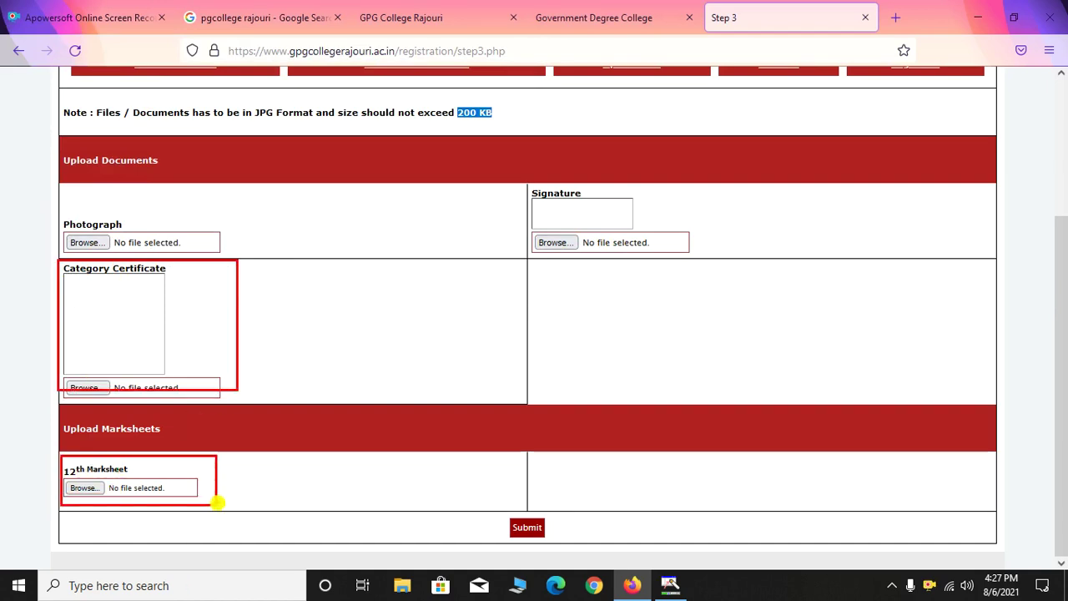
drag(217, 502, 217, 503)
drag(500, 511, 556, 551)
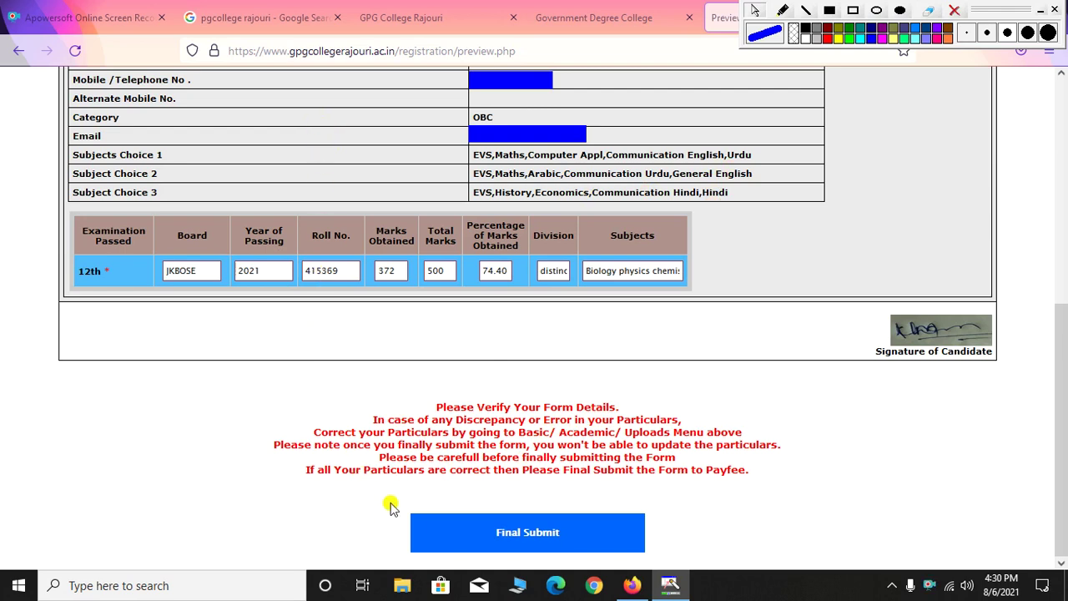
mouse_move(400, 498)
mouse_down()
mouse_move(515, 576)
mouse_move(703, 569)
mouse_move(673, 562)
mouse_up()
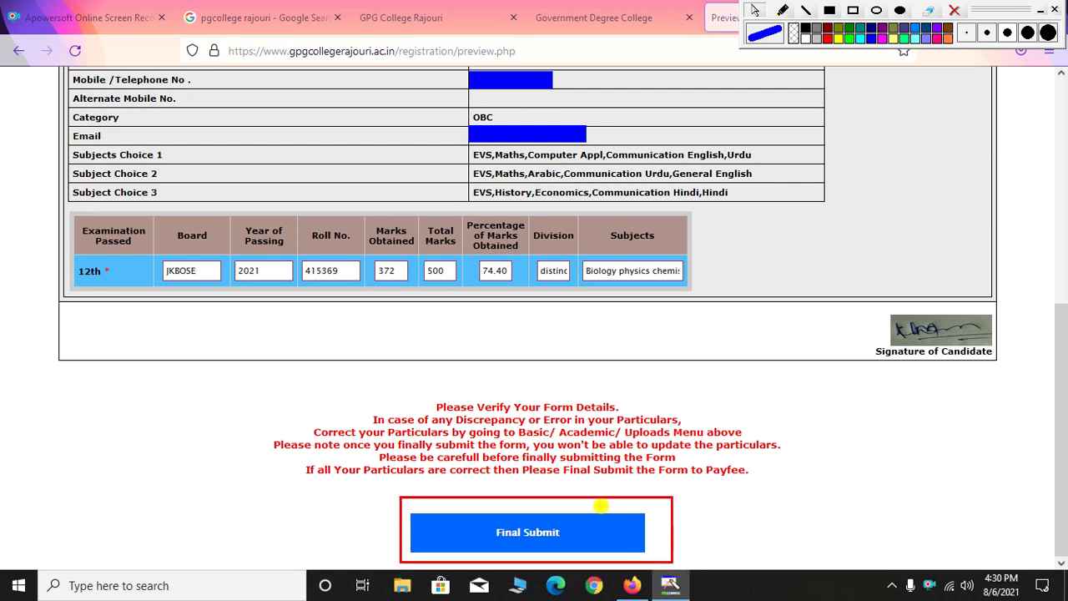